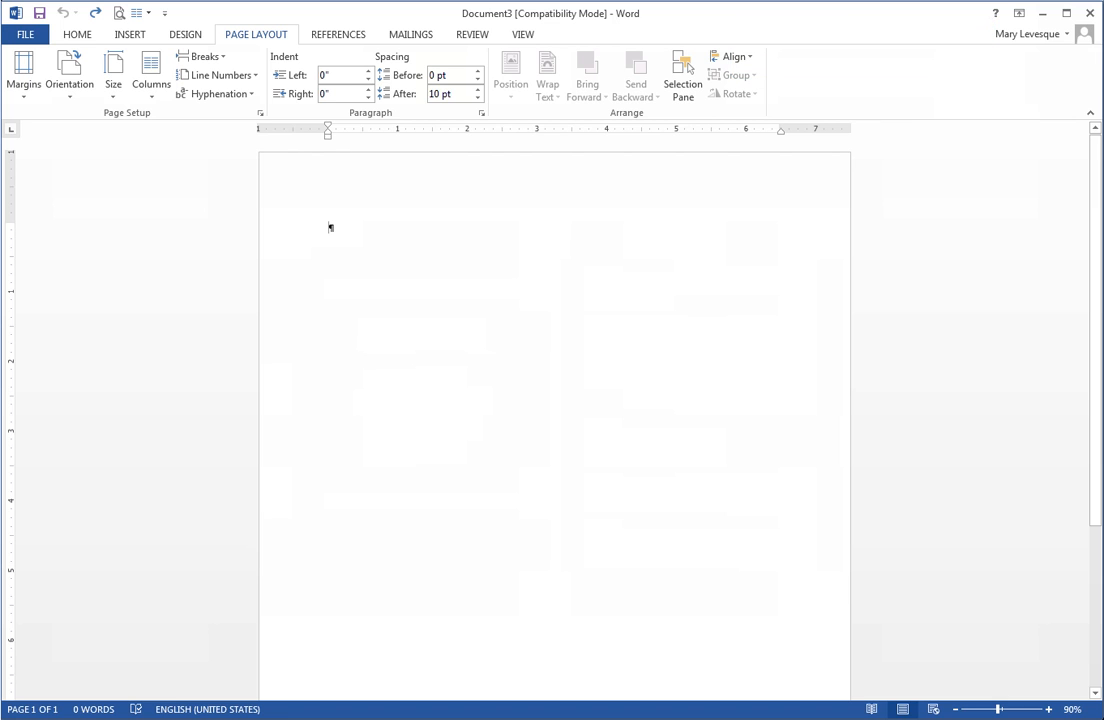
# Search Word Help for columns and read the summary of the newsletter-style columns article.
pyautogui.press('F1')
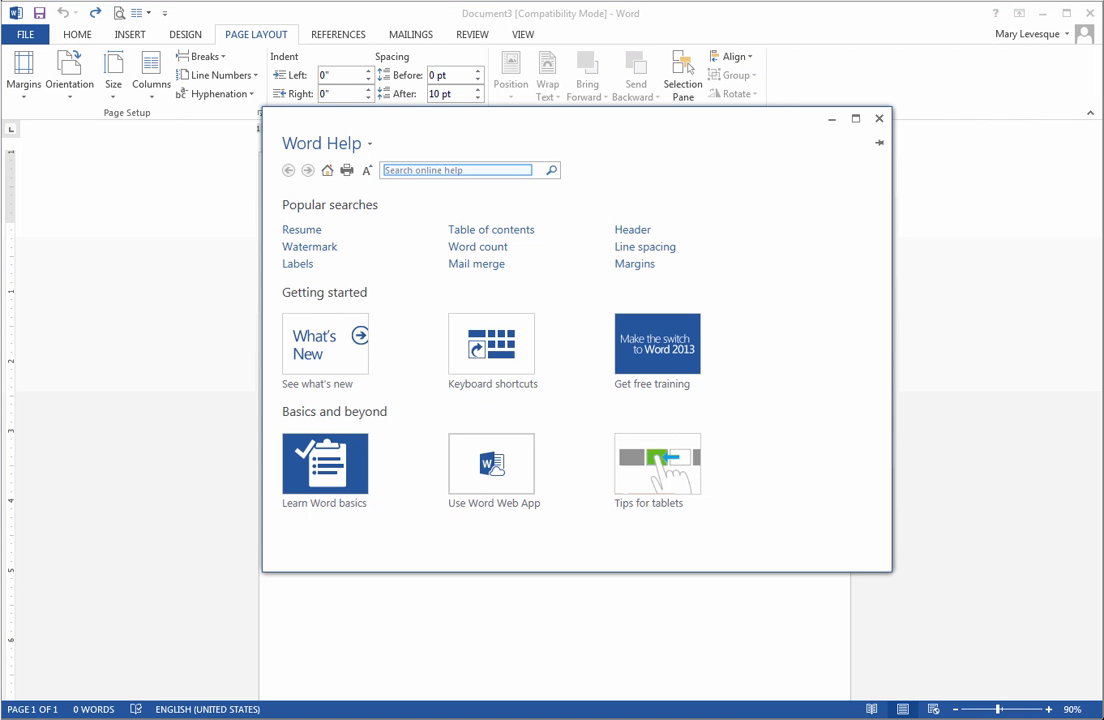
pyautogui.write('columns')
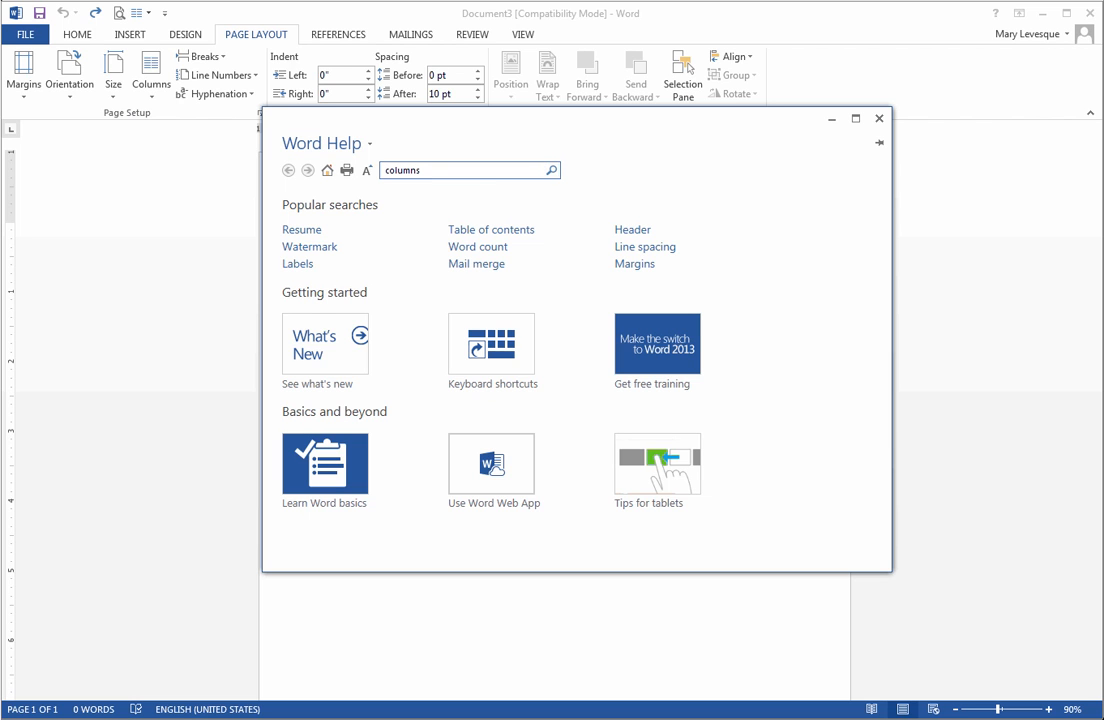
pyautogui.click(551, 170)
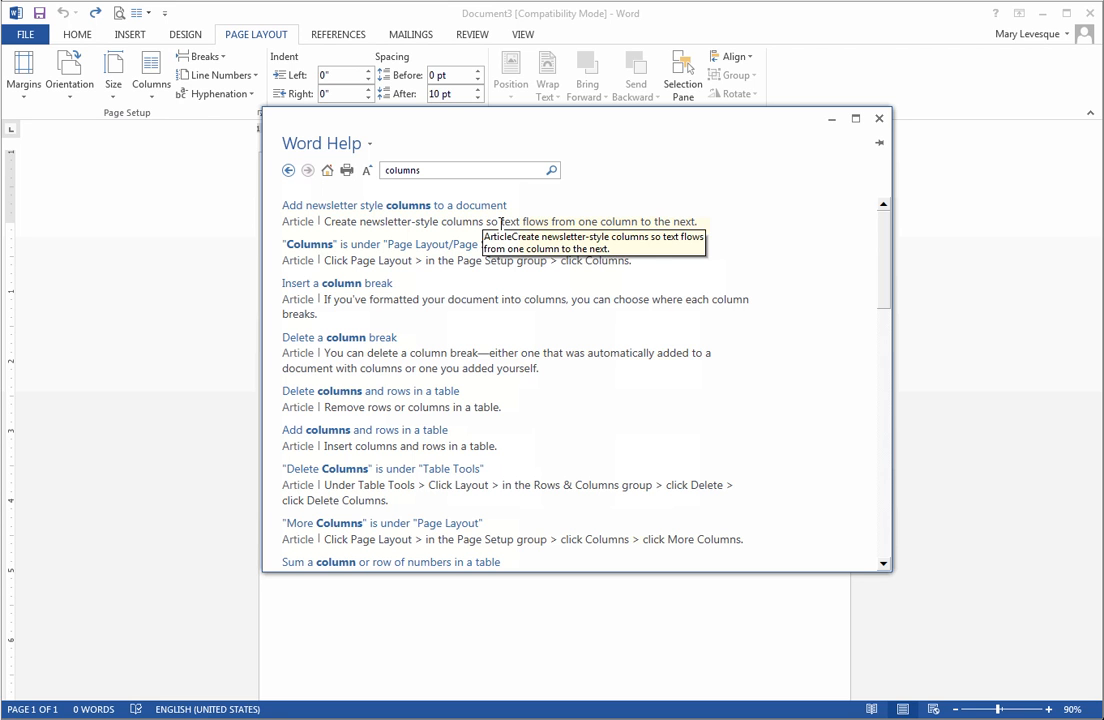
pyautogui.moveTo(484, 221); pyautogui.dragTo(696, 221)
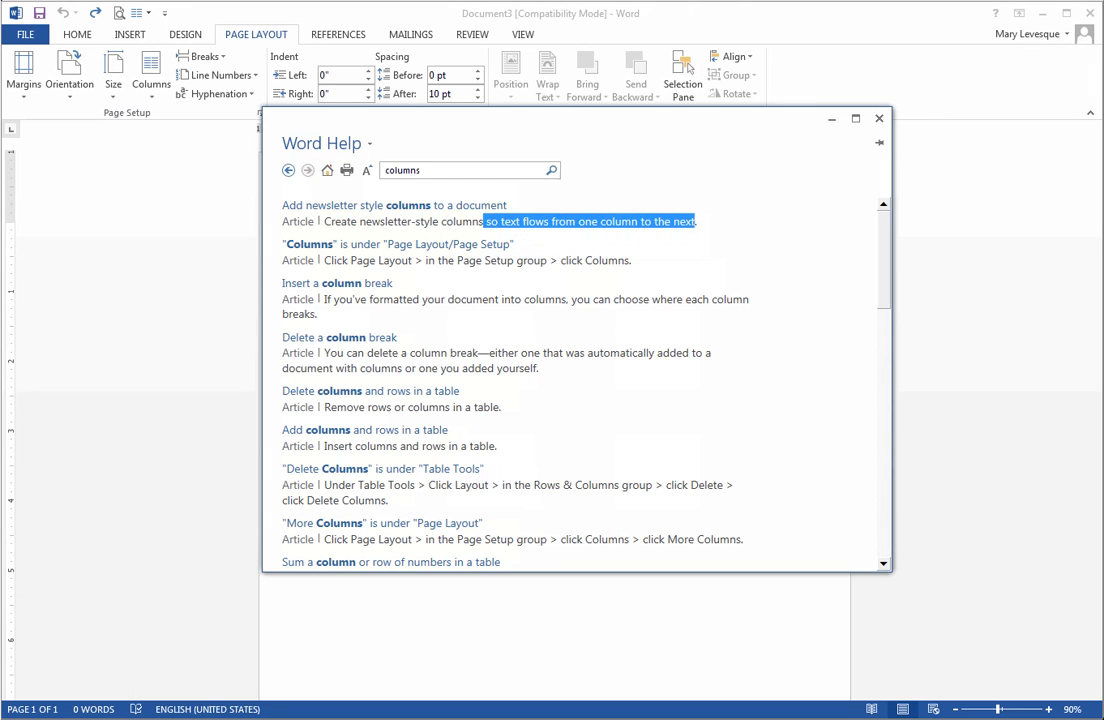
pyautogui.click(697, 222)
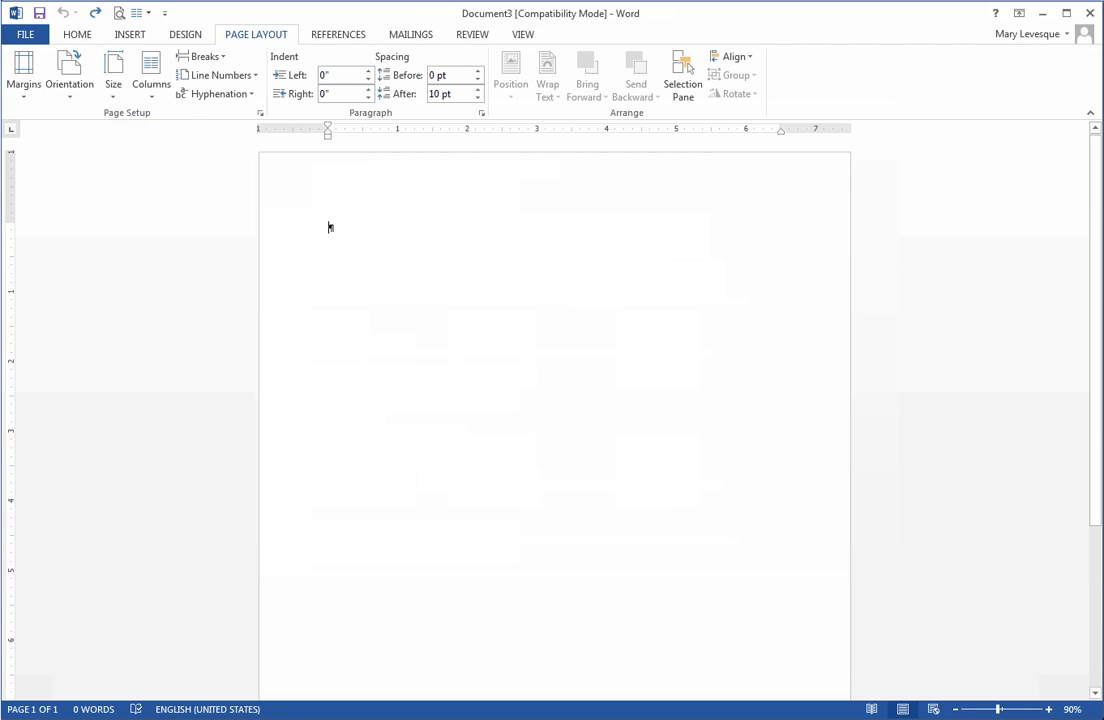
# Set the blank document's left margin to 0.5 inch through Custom Margins.
pyautogui.click(24, 76)
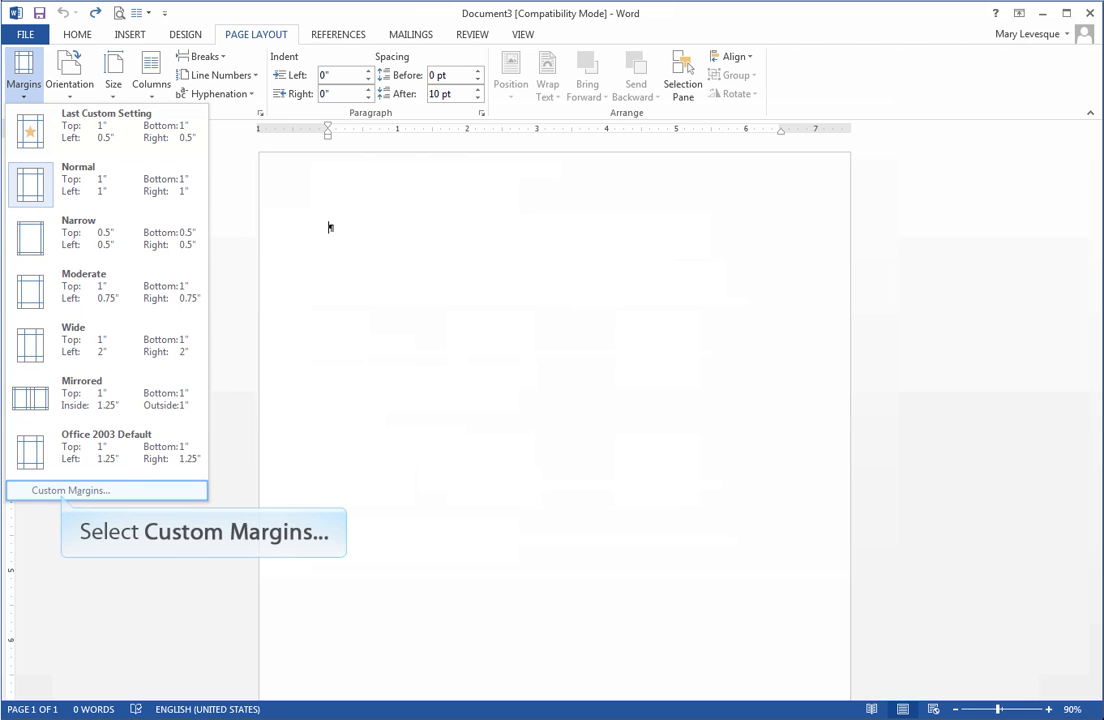
pyautogui.click(71, 491)
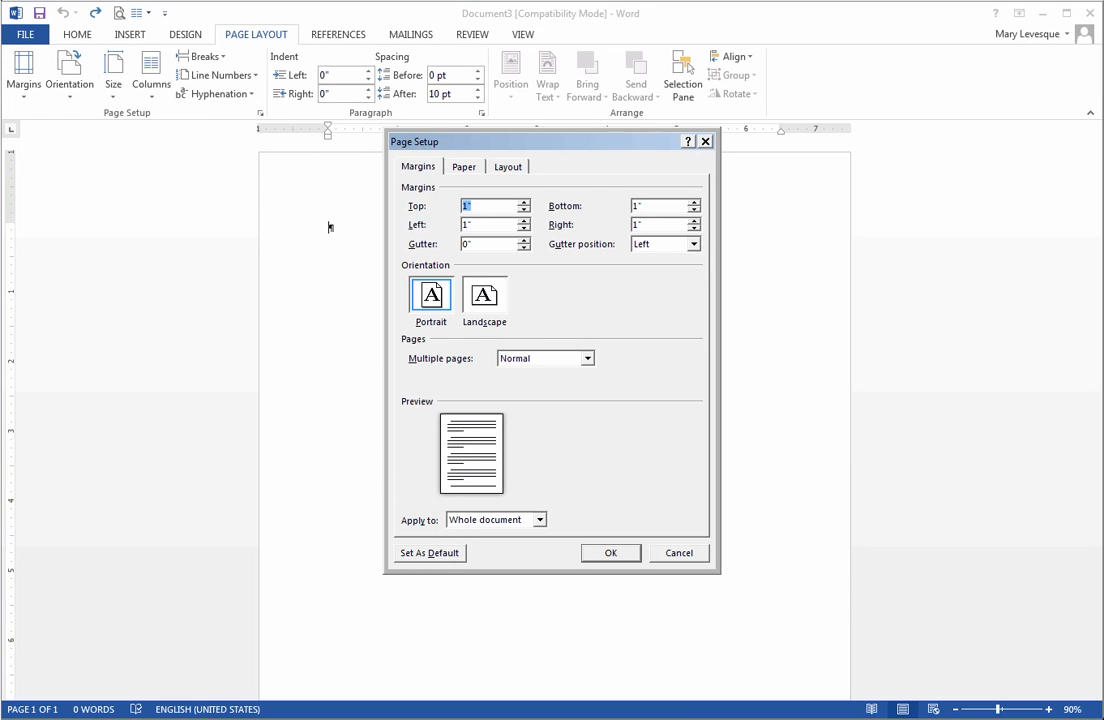
pyautogui.moveTo(503, 225); pyautogui.dragTo(394, 225)
pyautogui.write('.5')
pyautogui.press('Tab')
pyautogui.write('.5')
pyautogui.press('Return')
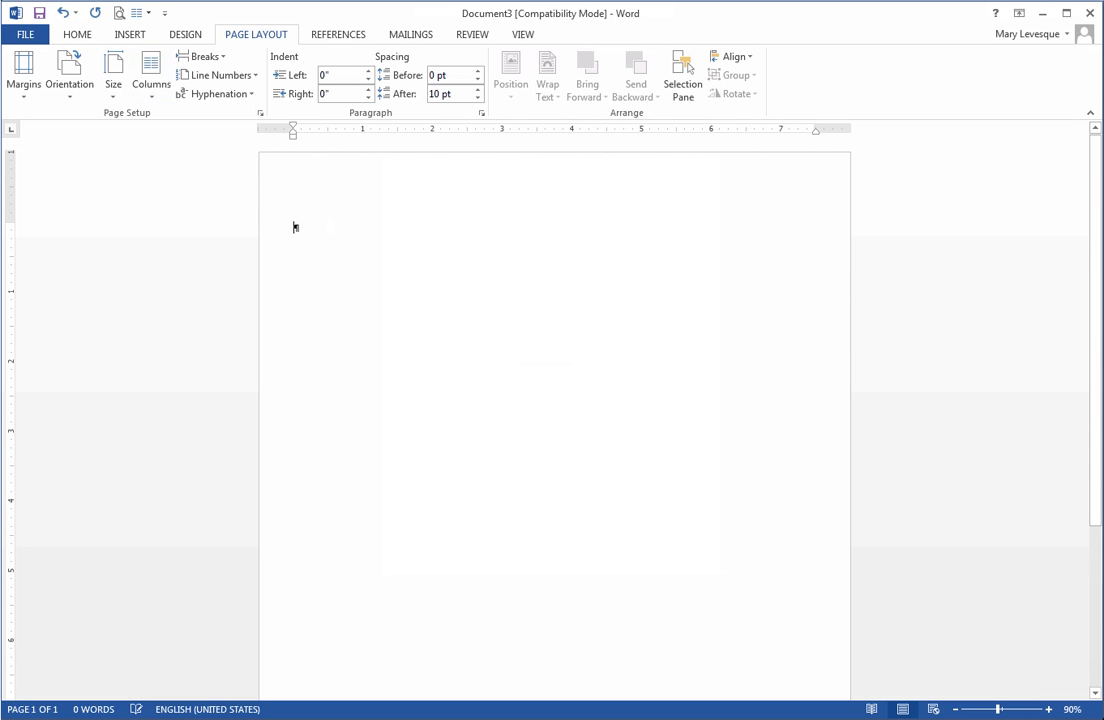
pyautogui.click(151, 77)
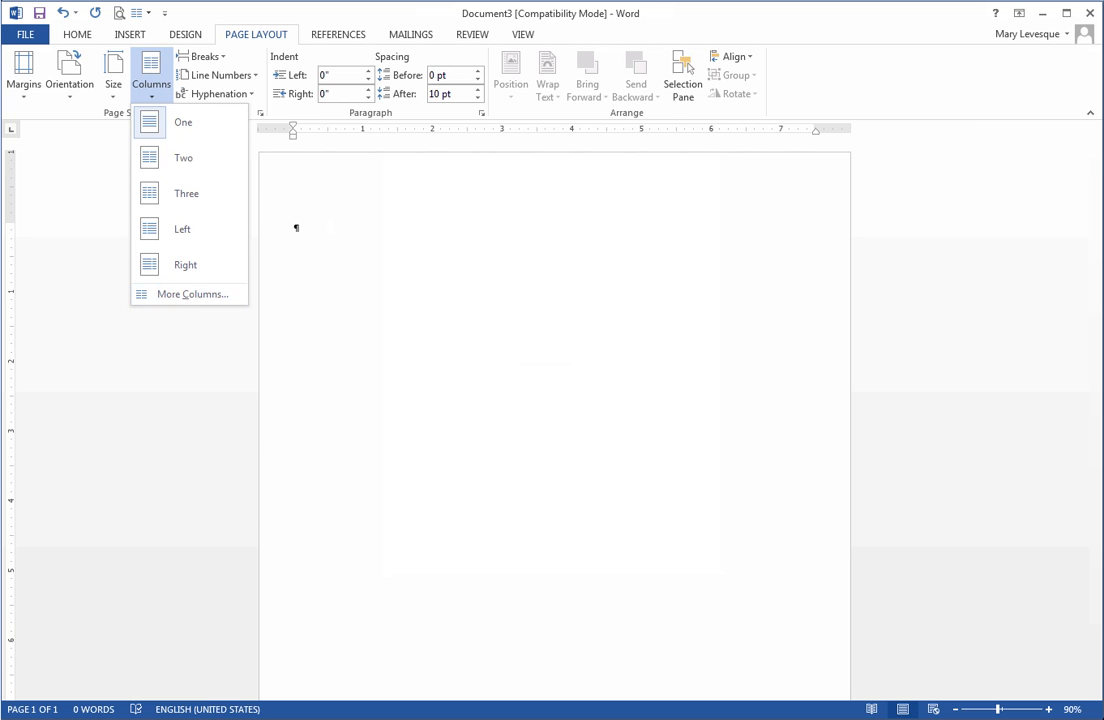
pyautogui.click(192, 294)
pyautogui.click(592, 318)
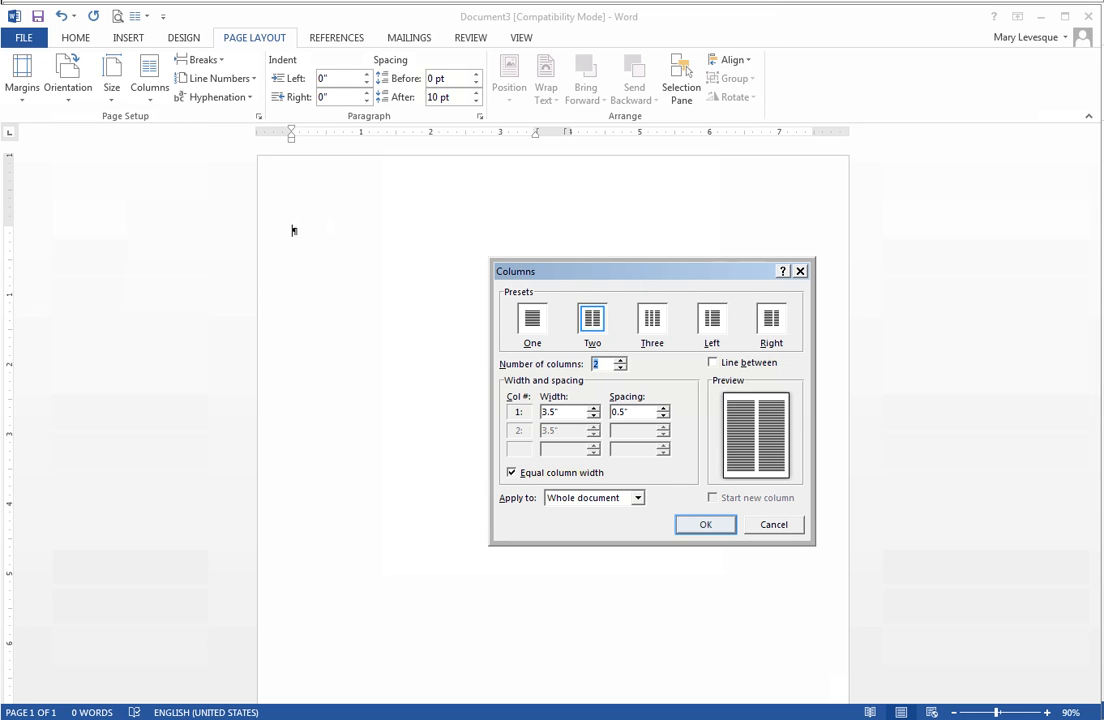
pyautogui.press('Escape')
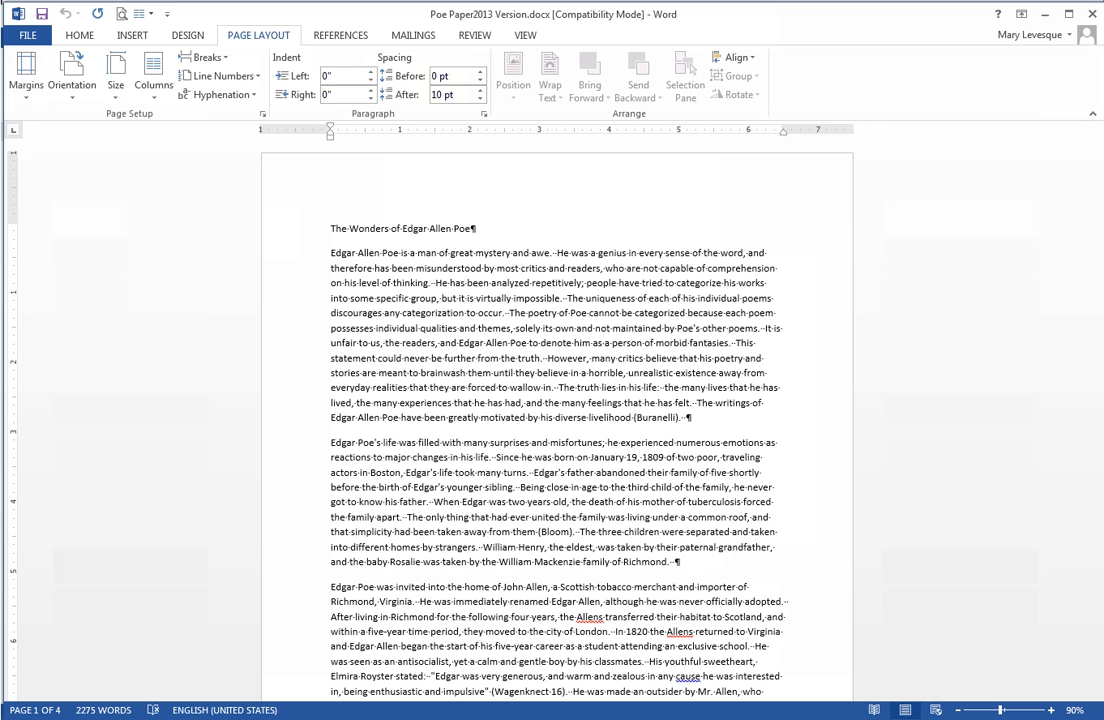
# Set the Poe paper's left and right margins to 0.5 inch through Custom Margins.
pyautogui.click(26, 72)
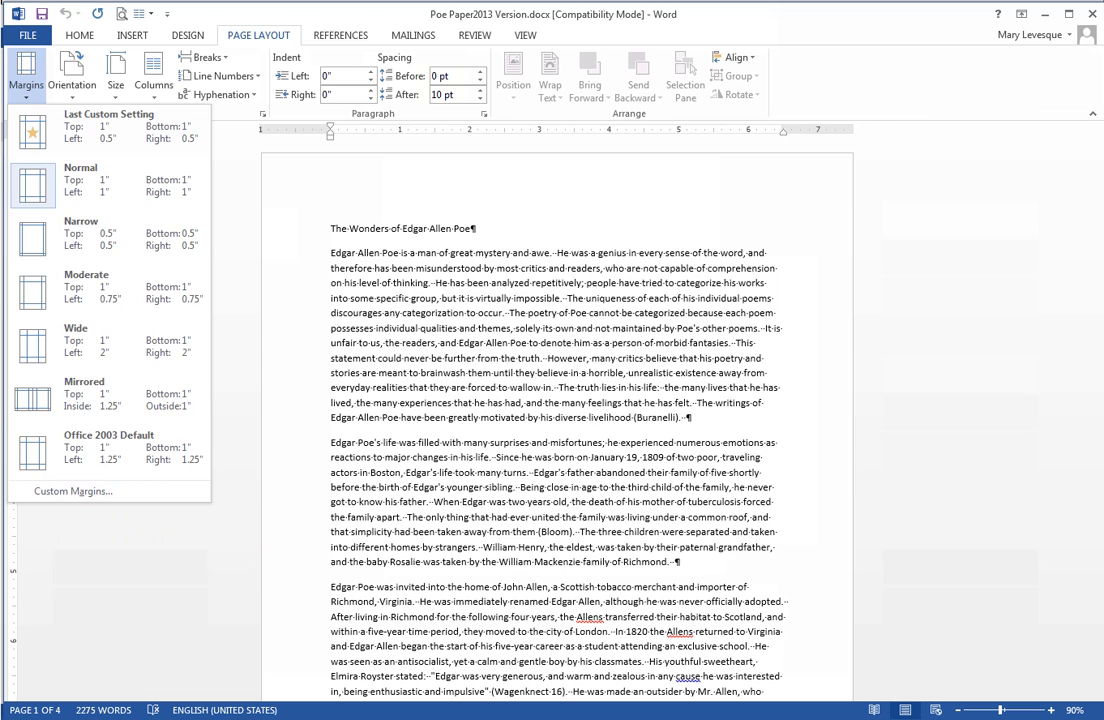
pyautogui.click(73, 491)
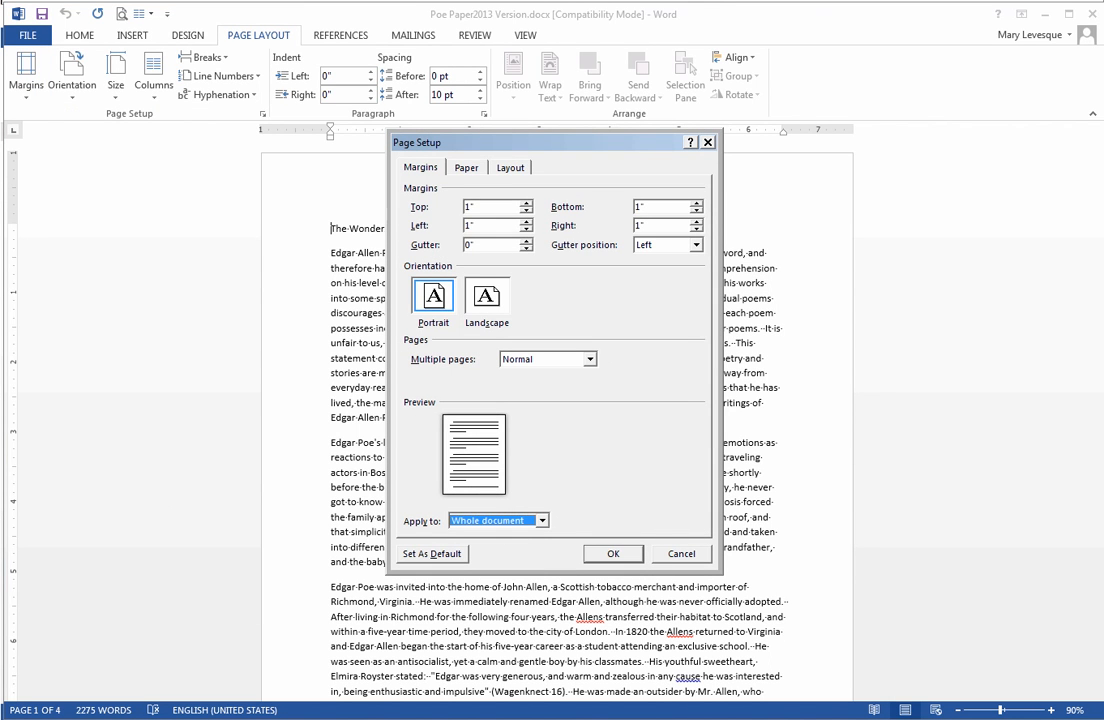
pyautogui.doubleClick(472, 226)
pyautogui.write('.5')
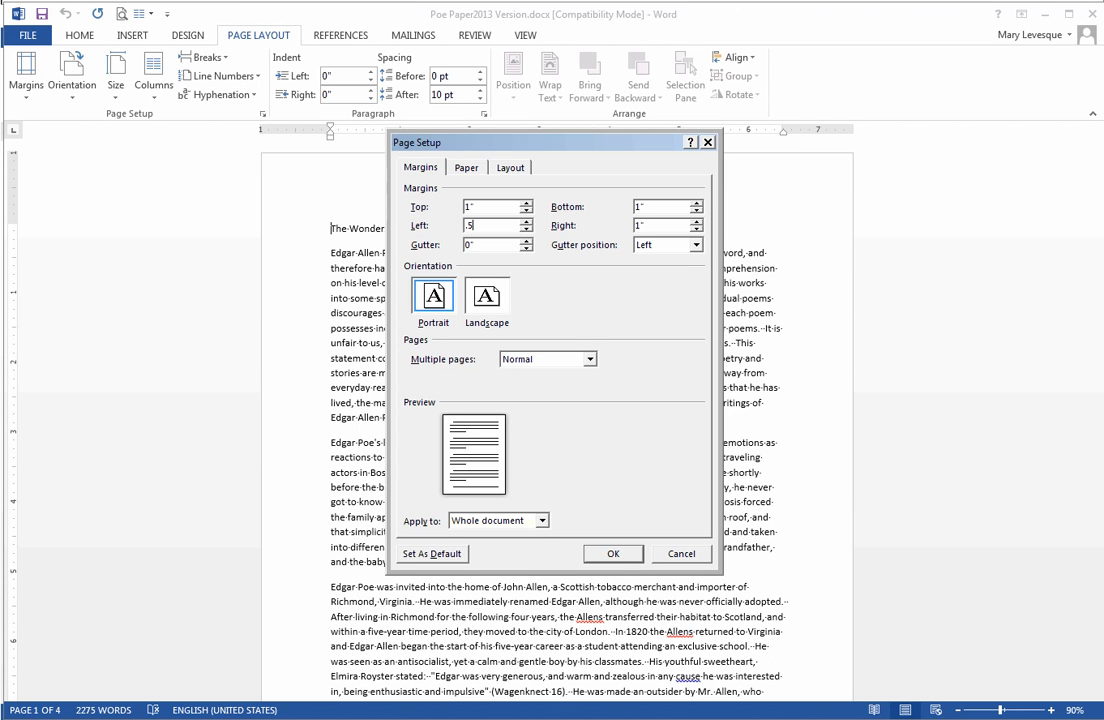
pyautogui.press('Tab')
pyautogui.write('.5')
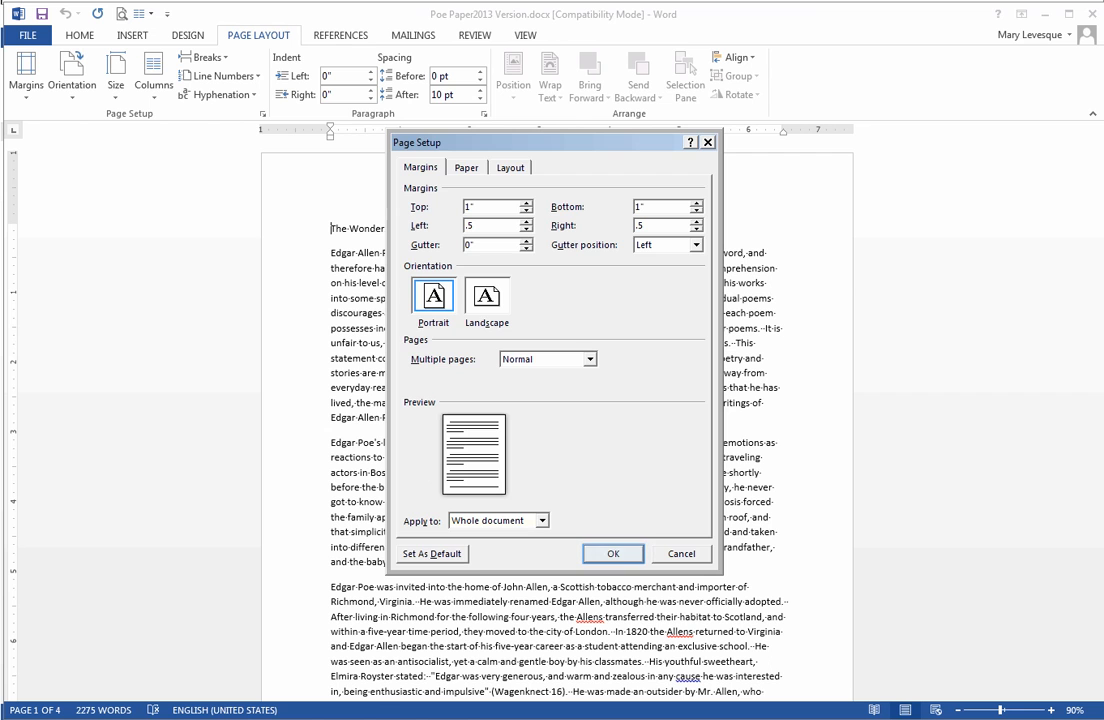
pyautogui.press('Return')
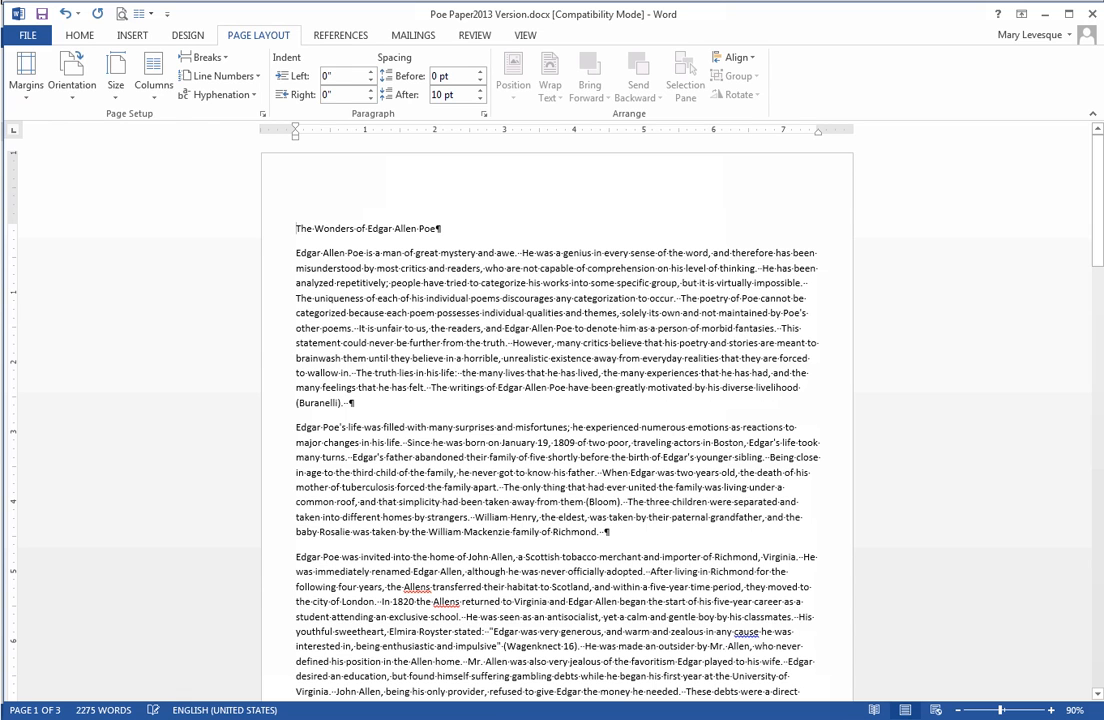
# Apply a two-column layout to the whole document, then undo it.
pyautogui.click(153, 75)
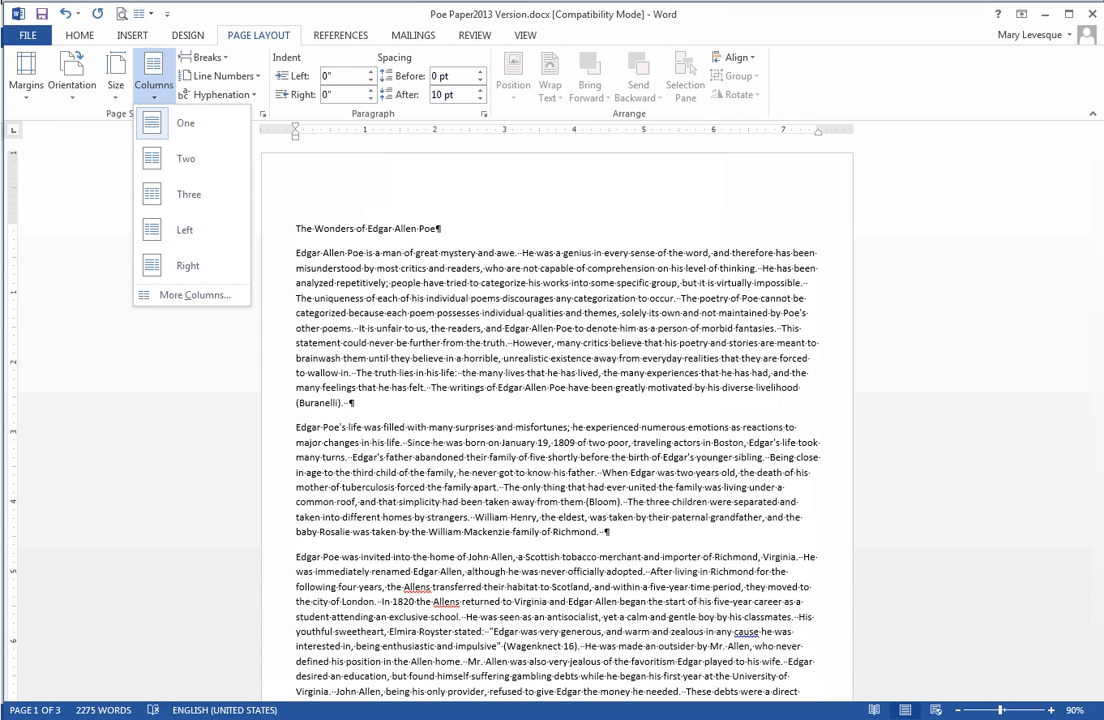
pyautogui.click(195, 295)
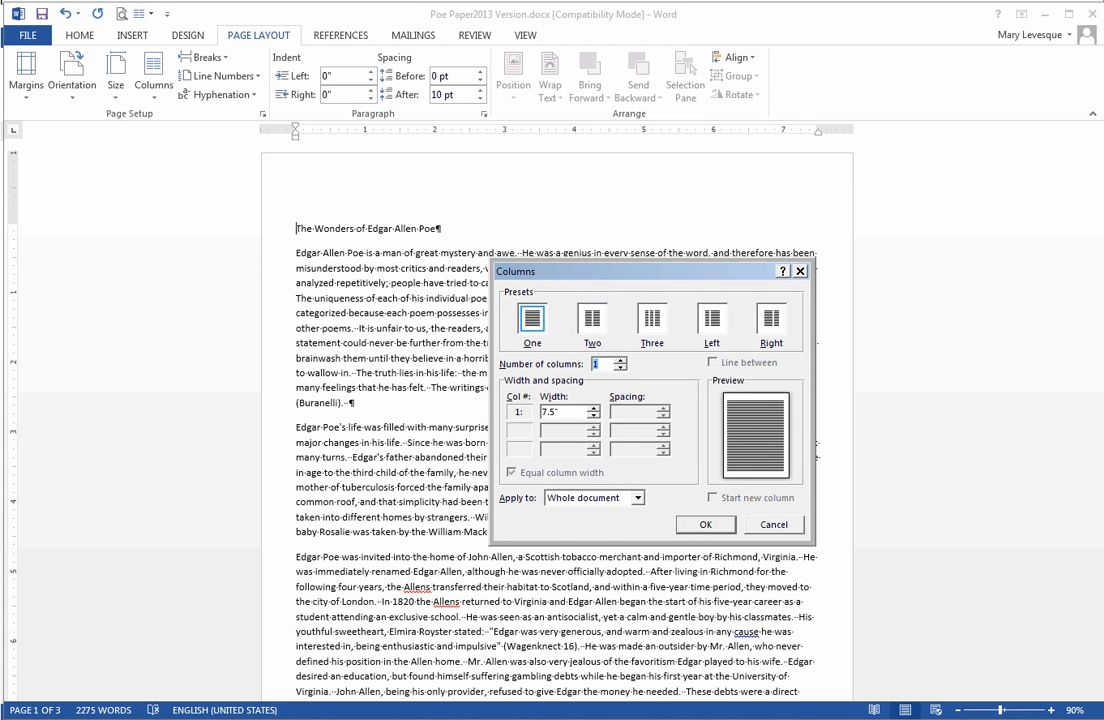
pyautogui.write('2')
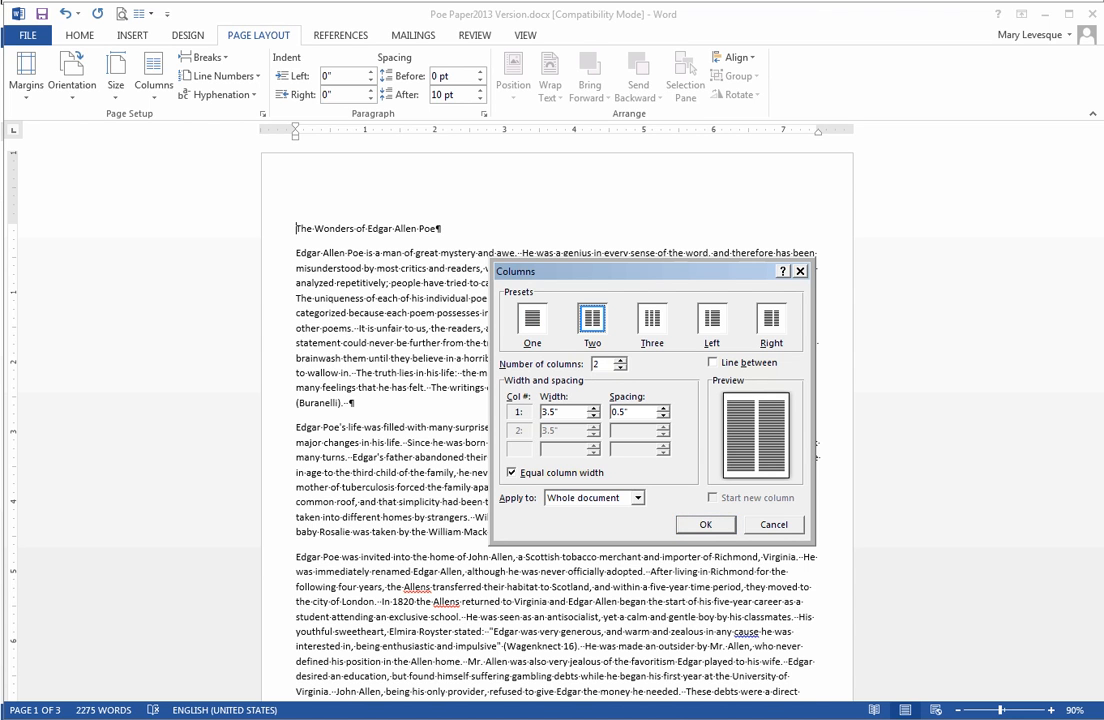
pyautogui.press('Return')
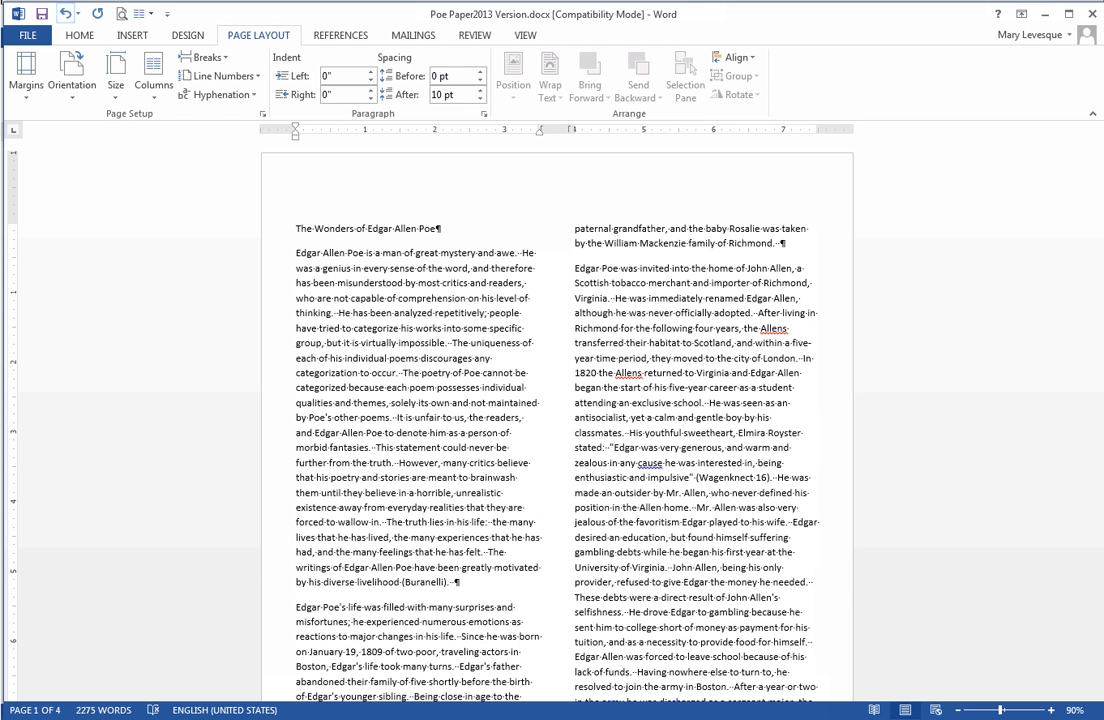
pyautogui.click(63, 13)
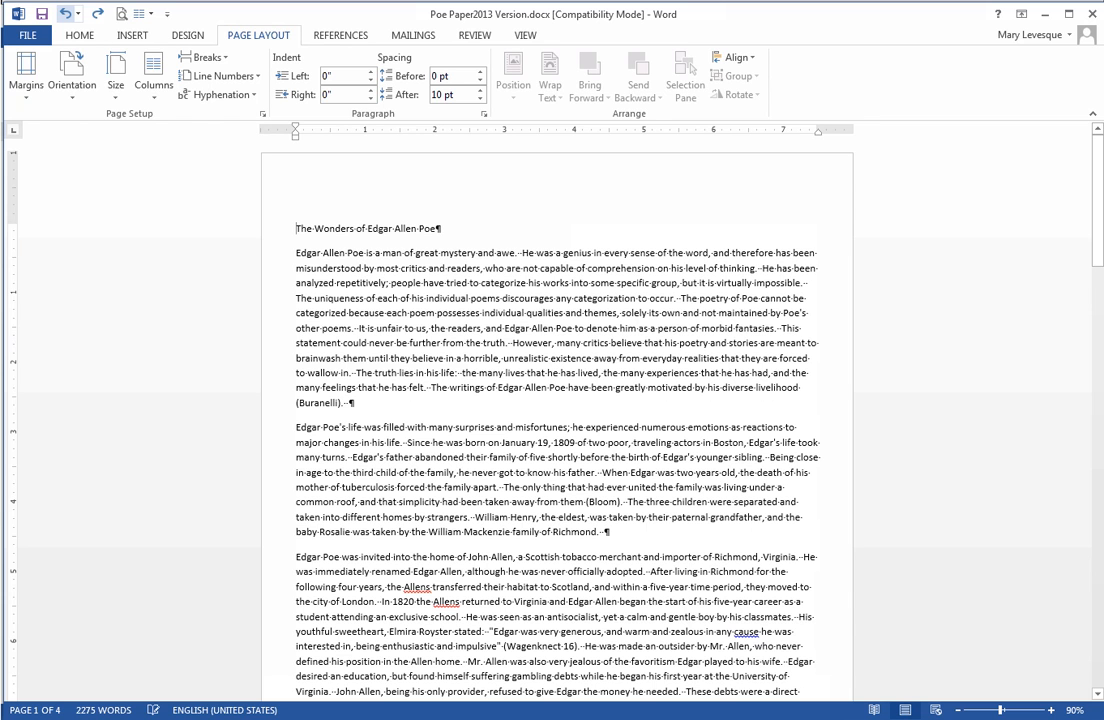
# Format the title "The Wonders of Edgar Allen Poe" as 20 pt bold and center it.
pyautogui.hotkey('ctrl', 'shift', 'Right')
pyautogui.hotkey('ctrl', 'shift', 'Right')
pyautogui.hotkey('ctrl', 'shift', 'Right')
pyautogui.hotkey('ctrl', 'shift', 'Right')
pyautogui.hotkey('ctrl', 'shift', 'Right')
pyautogui.hotkey('ctrl', 'shift', 'Right')
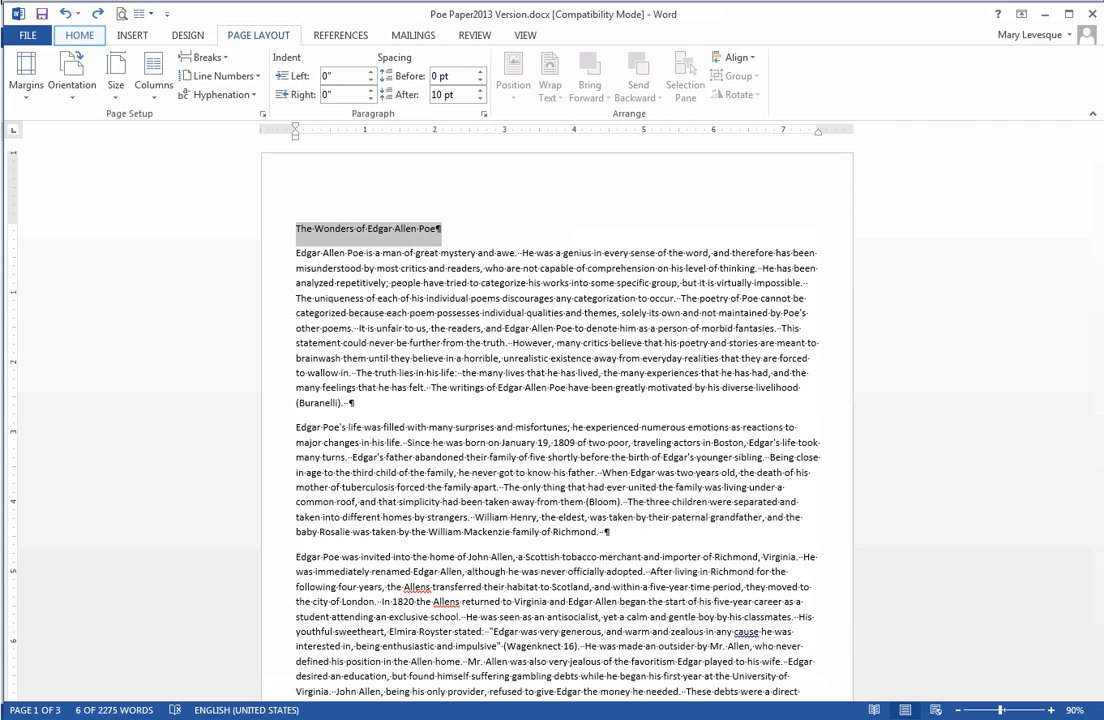
pyautogui.click(79, 35)
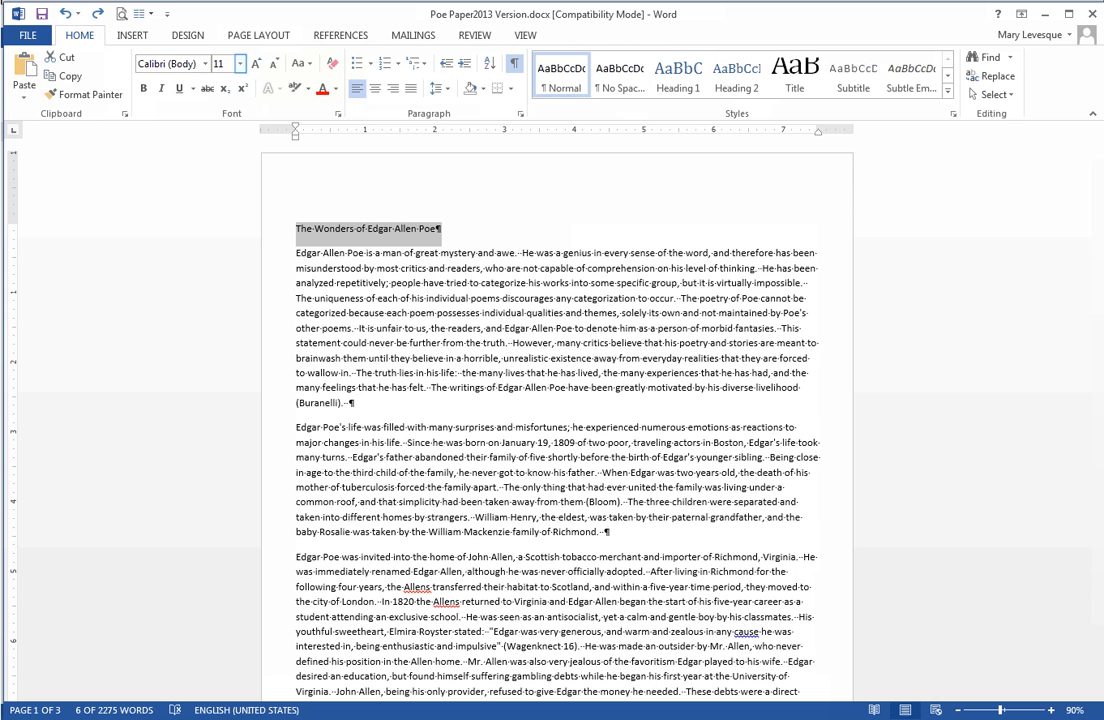
pyautogui.click(240, 63)
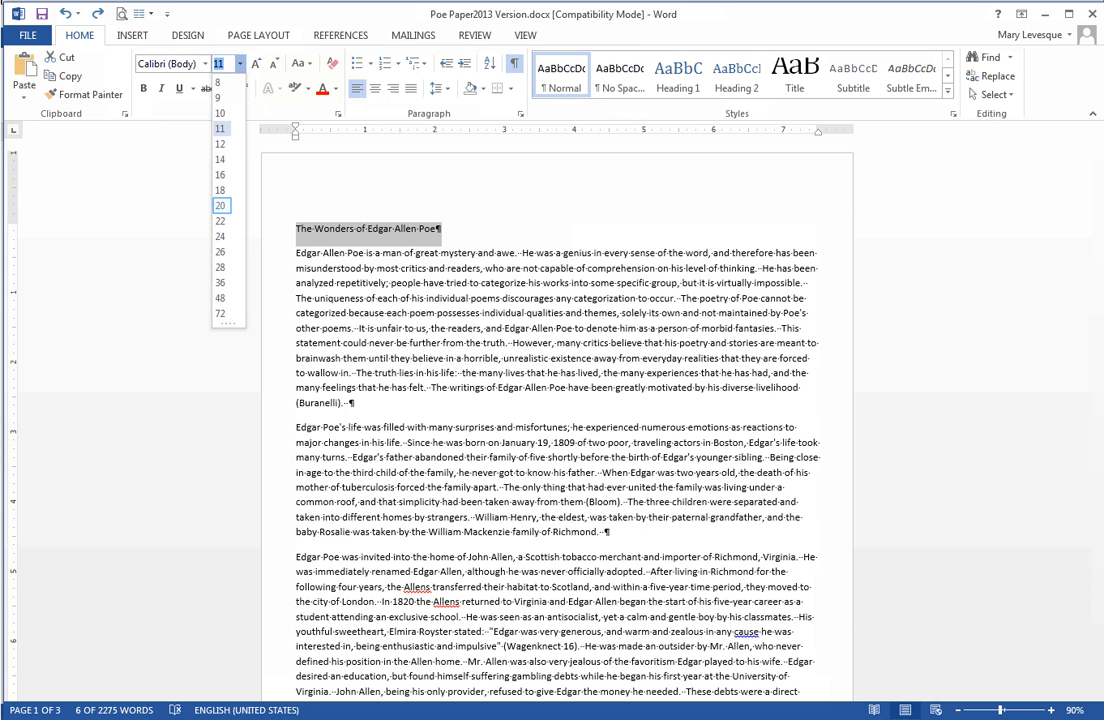
pyautogui.click(220, 205)
pyautogui.click(143, 88)
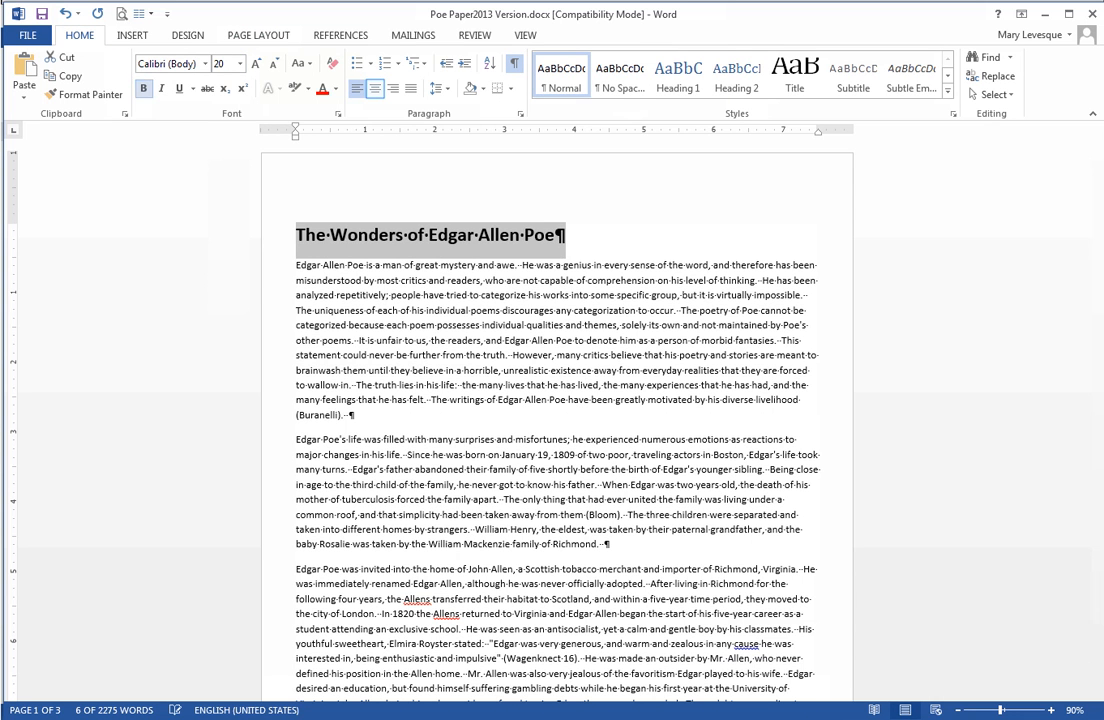
pyautogui.hotkey('ctrl', 'e')
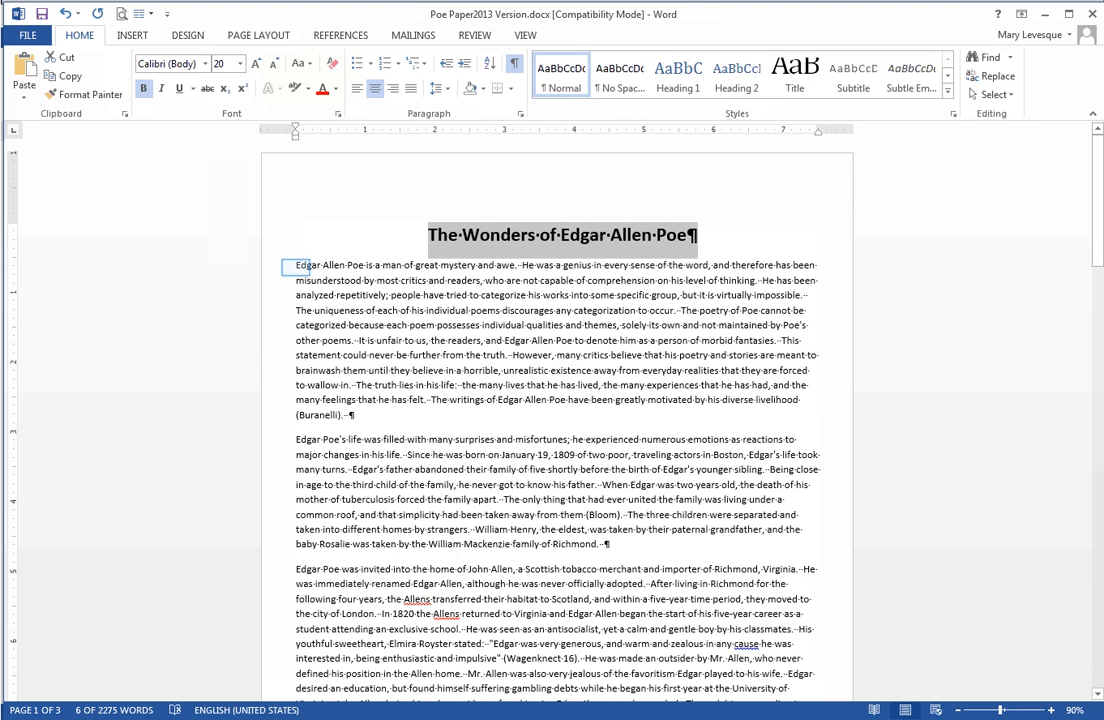
# Apply two equal columns from the start of the first body paragraph forward, using This point forward.
pyautogui.click(296, 265)
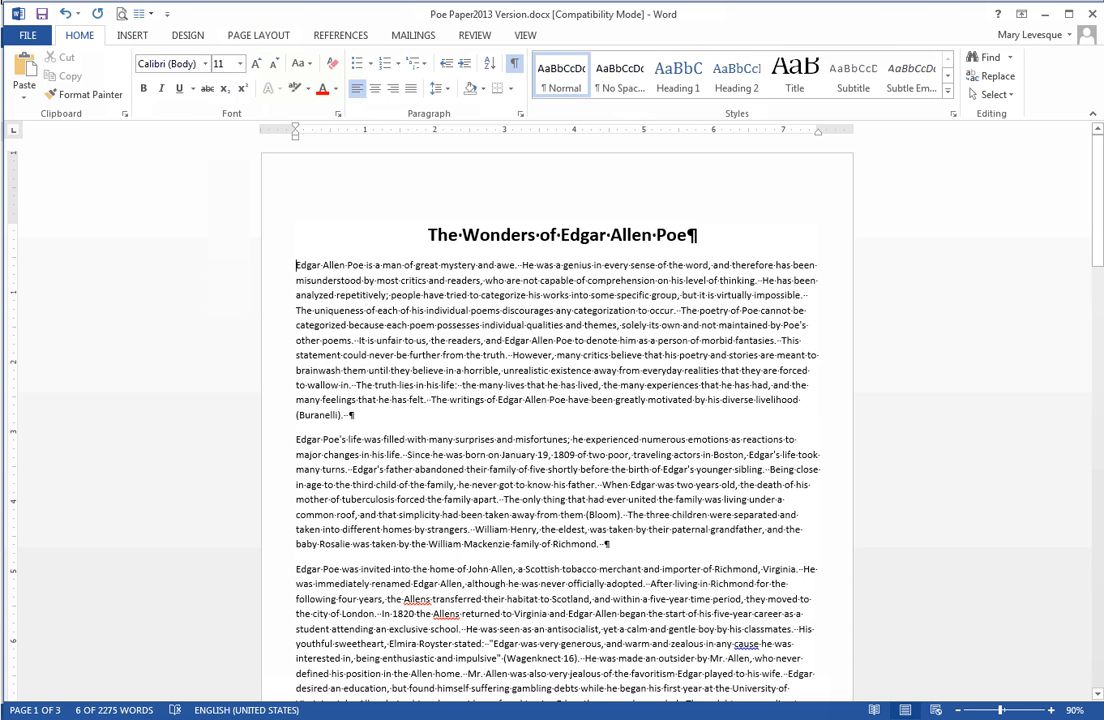
pyautogui.click(258, 35)
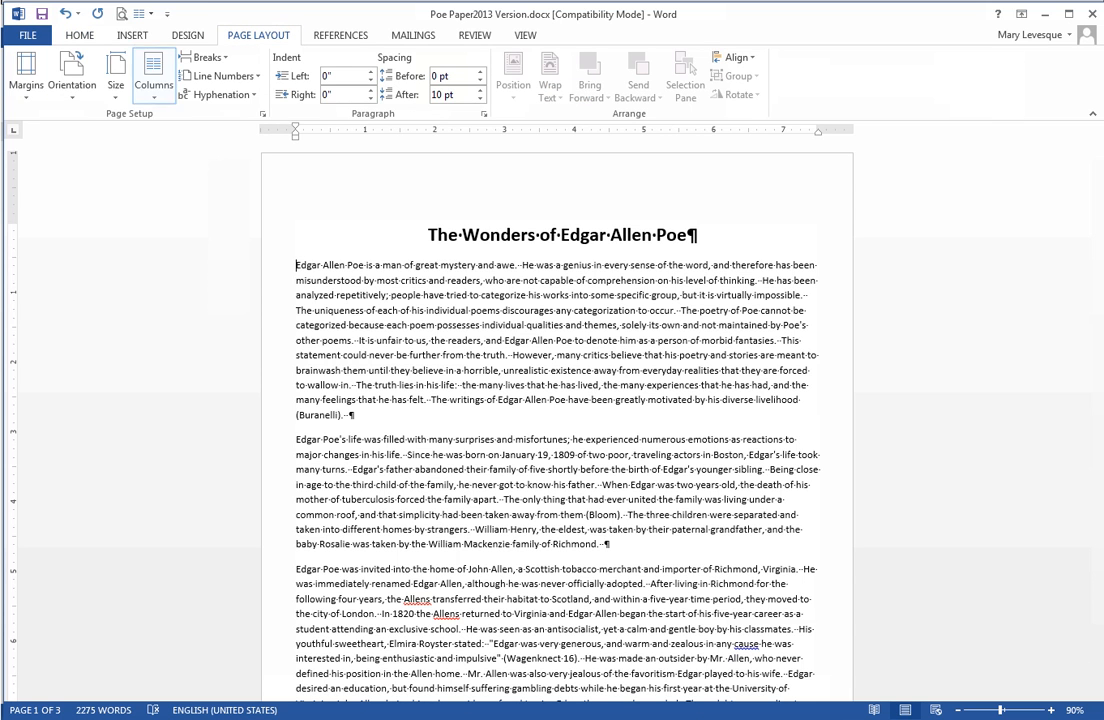
pyautogui.click(153, 75)
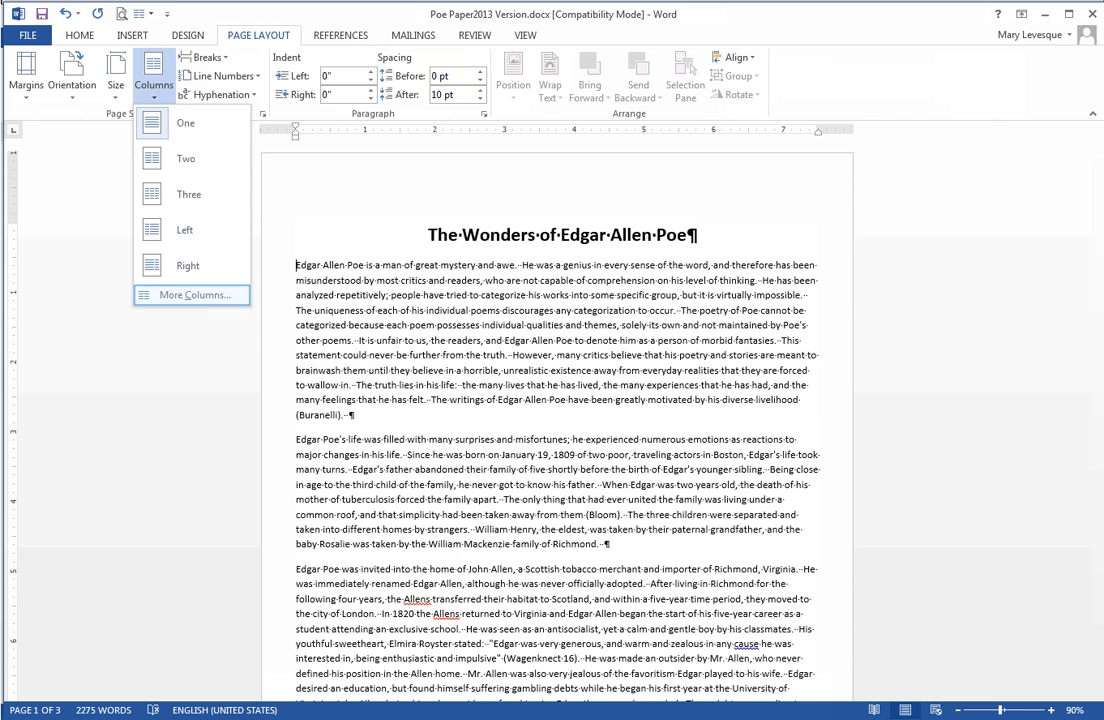
pyautogui.click(193, 295)
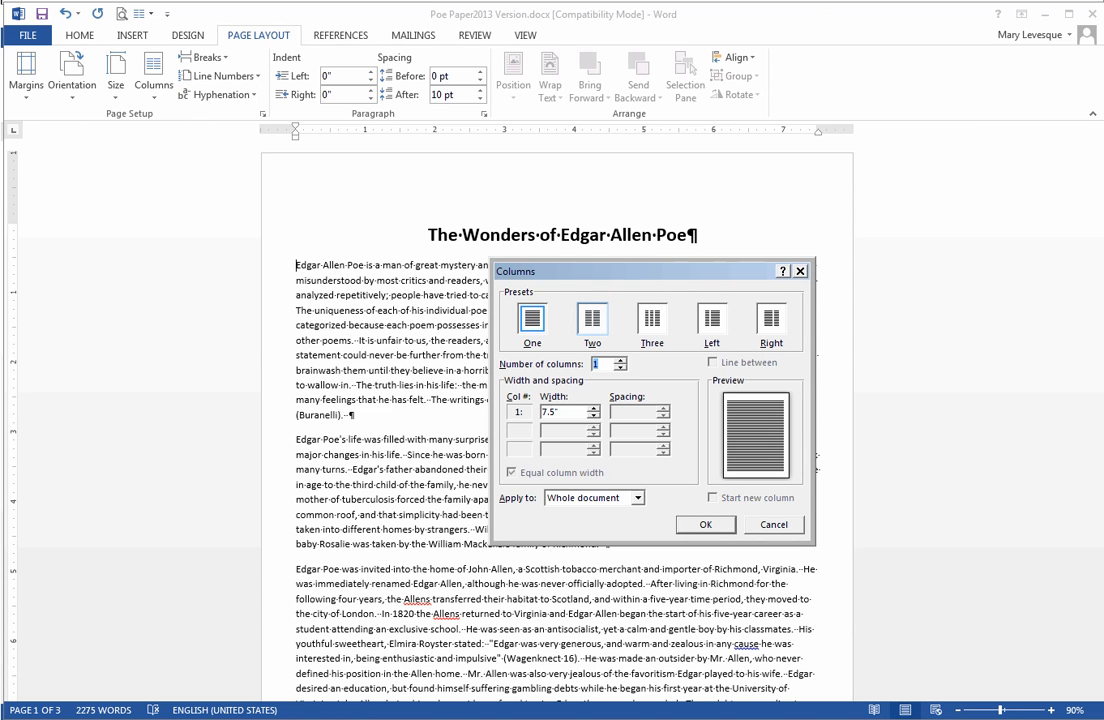
pyautogui.click(592, 318)
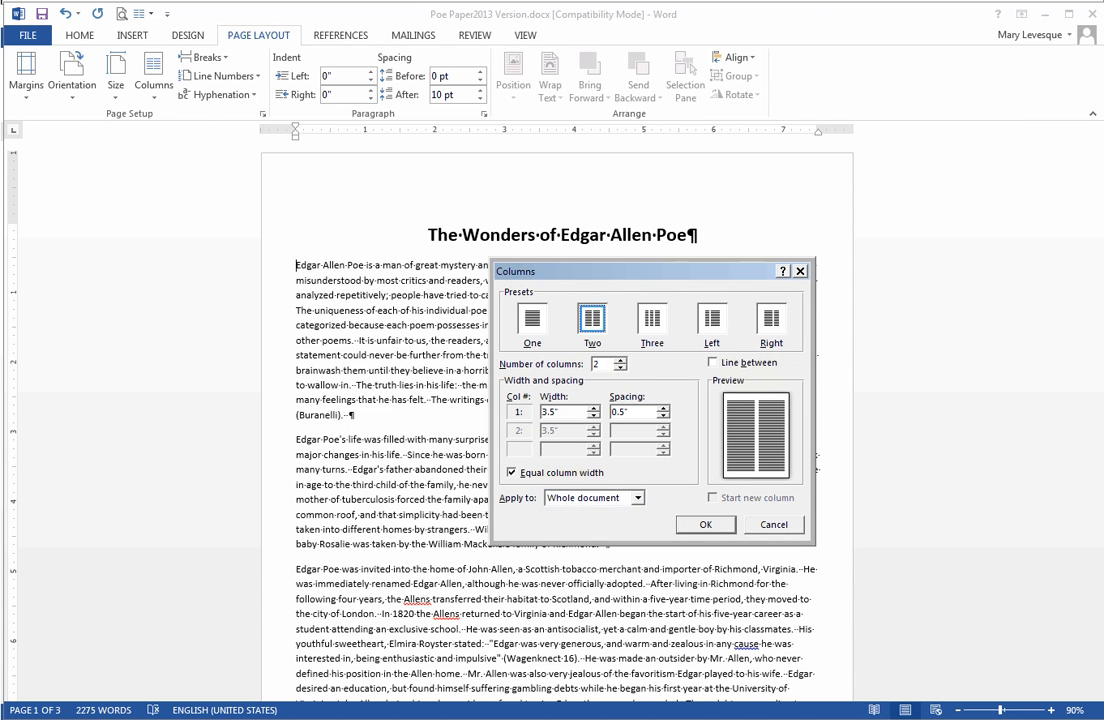
pyautogui.click(638, 498)
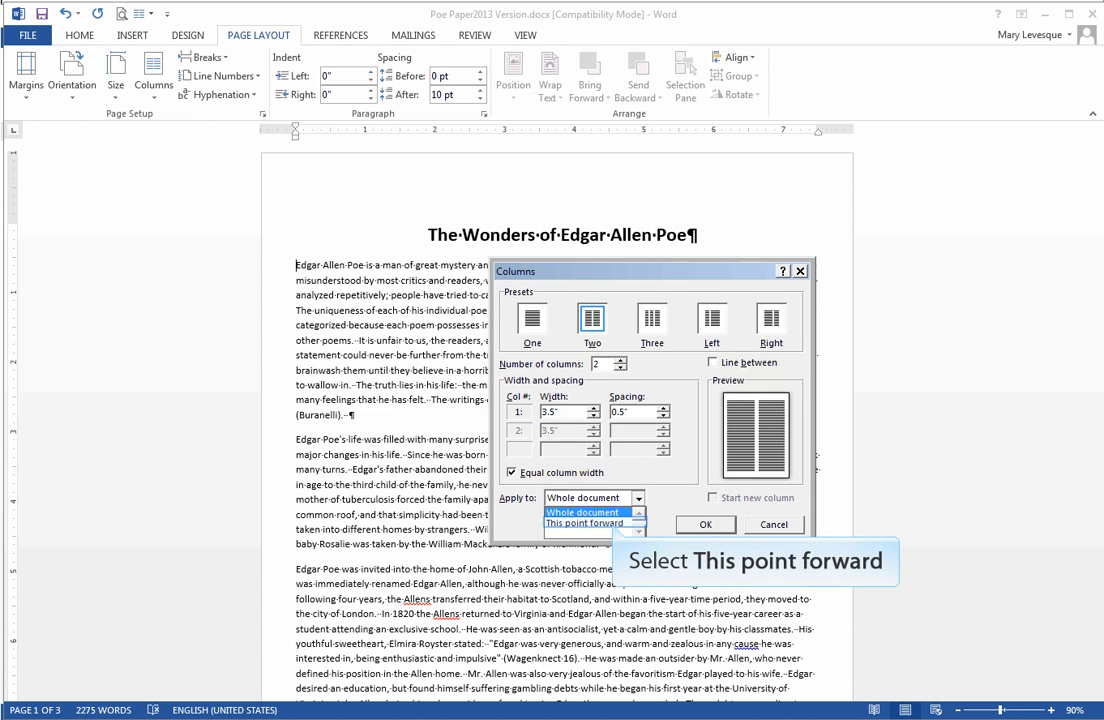
pyautogui.click(585, 524)
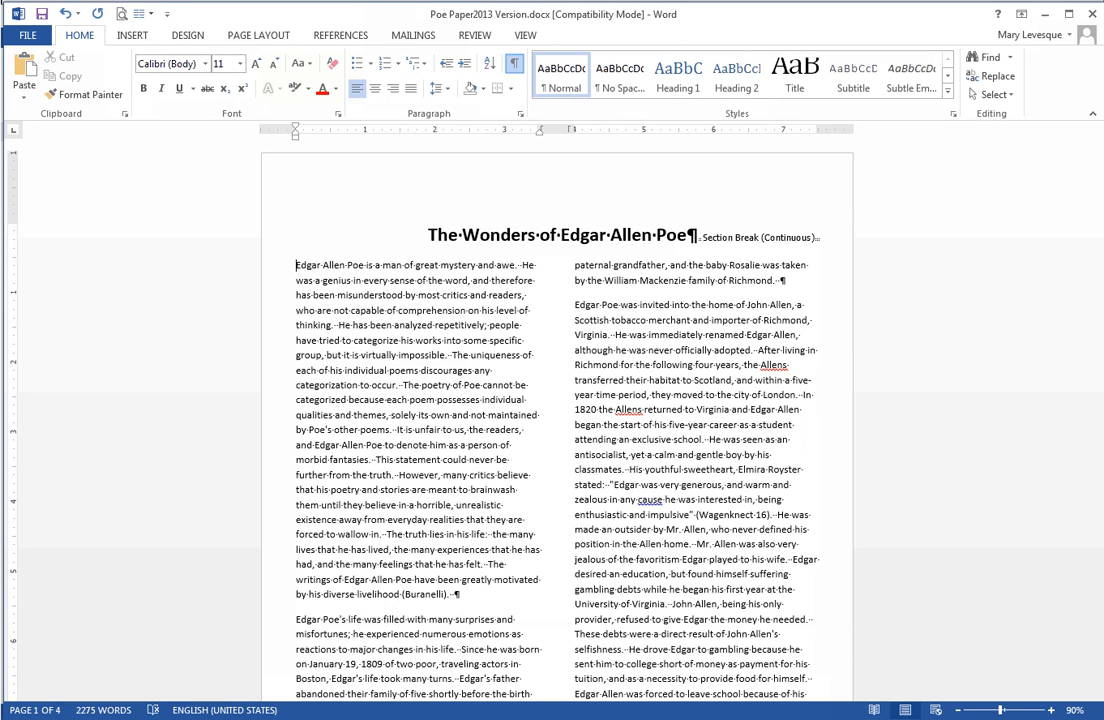
# Hide the formatting marks in the document and switch to the view options.
pyautogui.hotkey('ctrl', 'shift', '8')
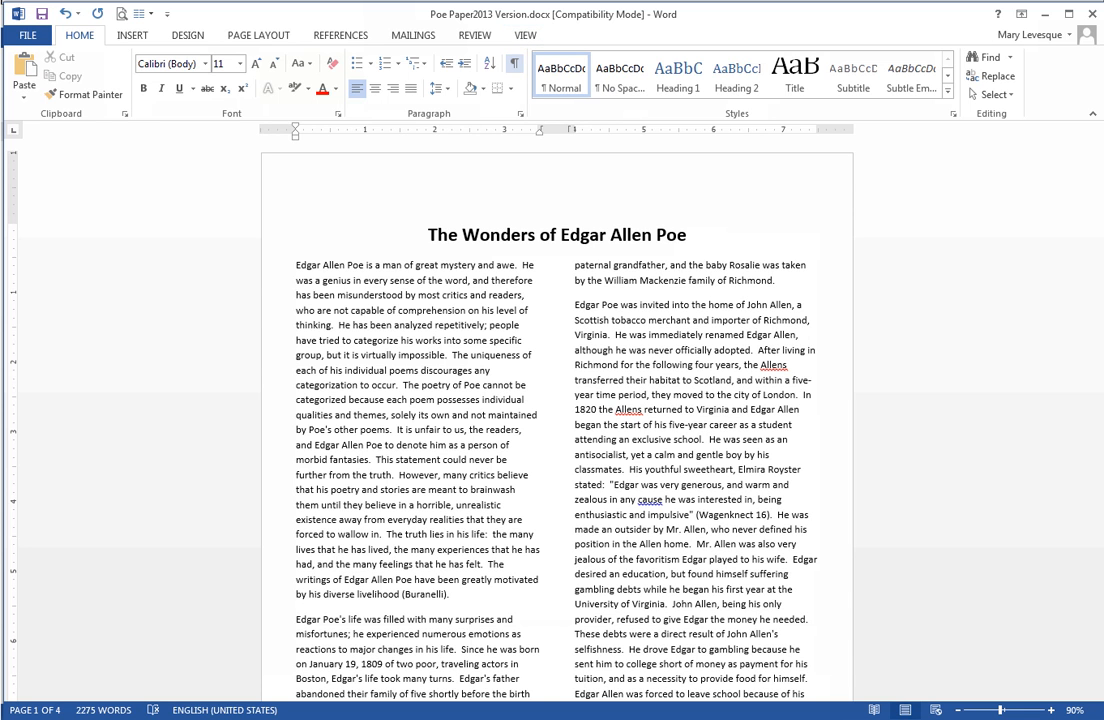
pyautogui.click(525, 35)
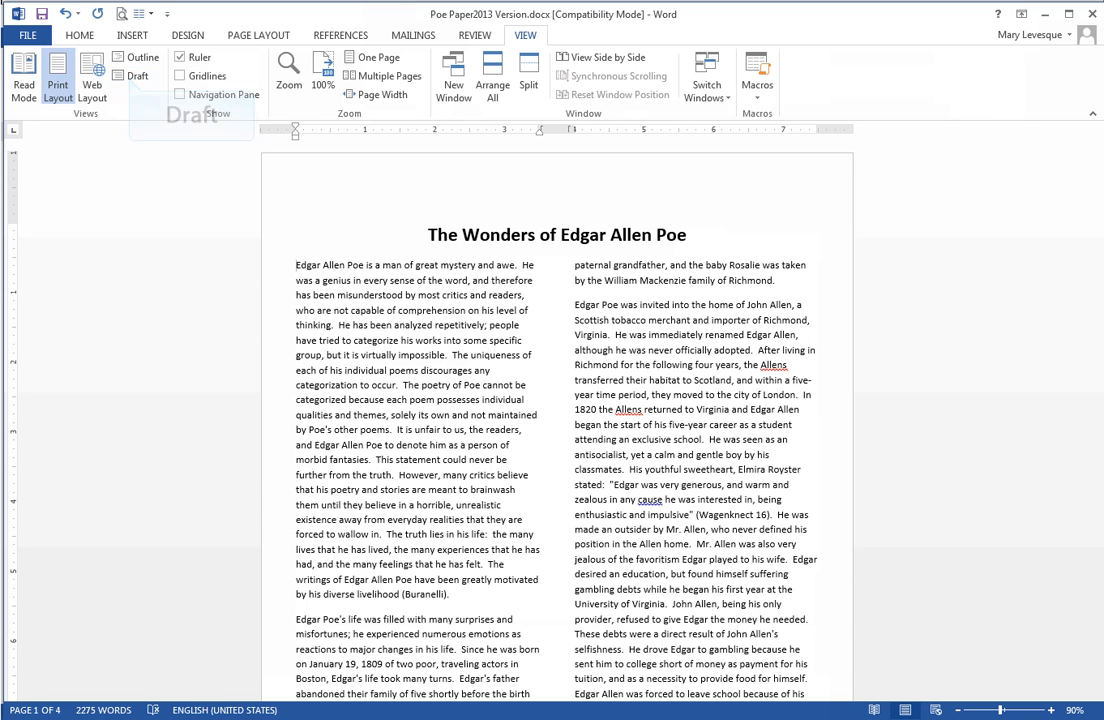
# Switch to Draft view to inspect the continuous section break, then return to Print Layout view.
pyautogui.click(132, 76)
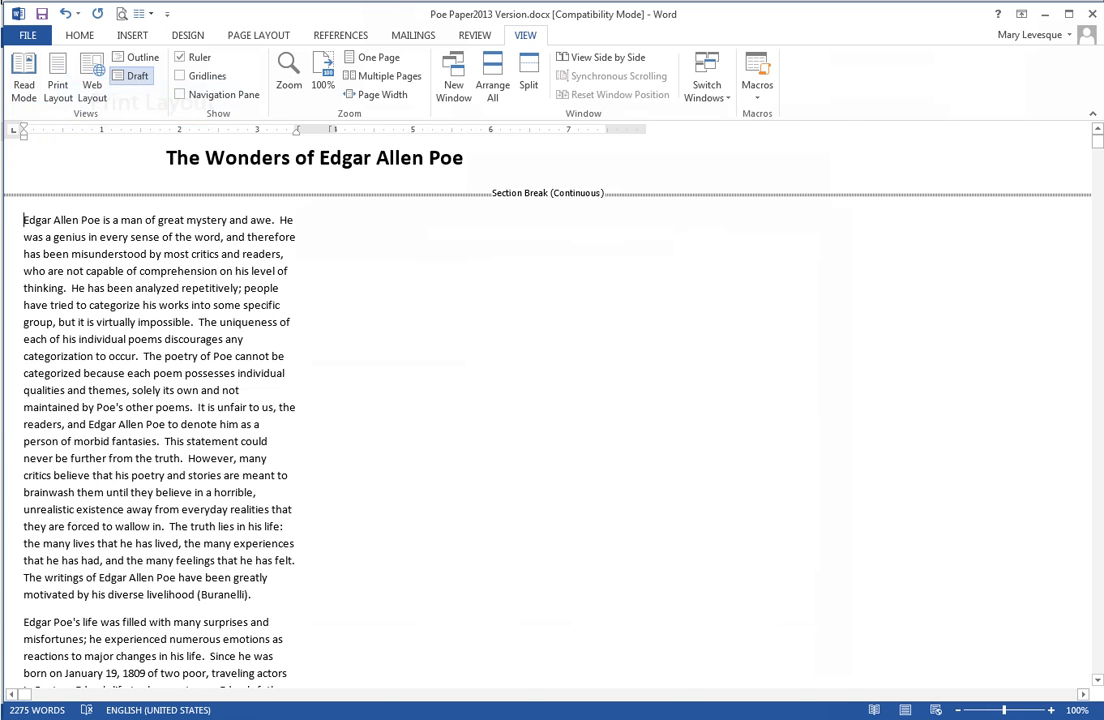
pyautogui.click(58, 77)
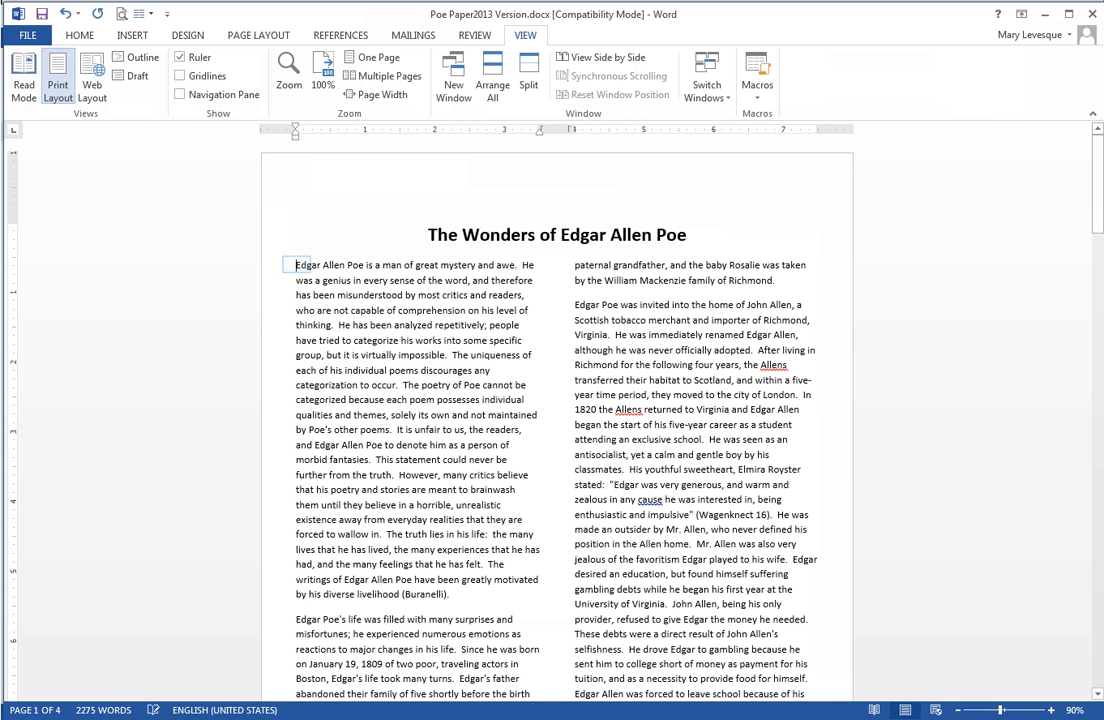
# Select the body text from the first paragraph to the end and give it a first-line indent of about 0.3 inch.
pyautogui.press('ctrl')
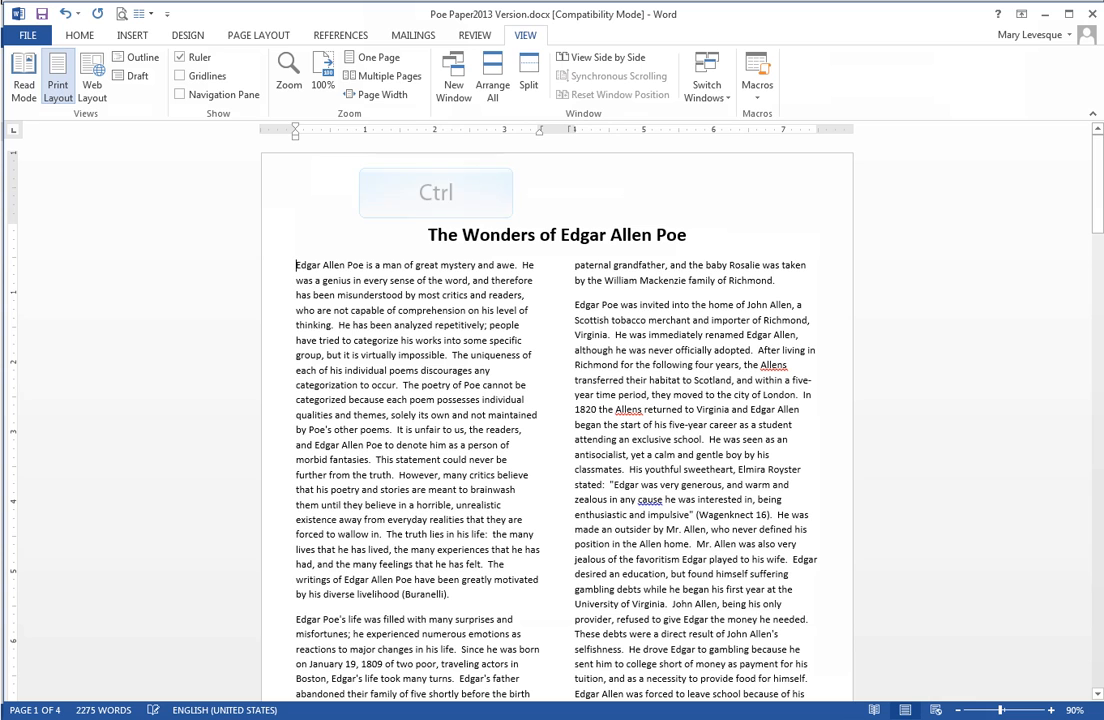
pyautogui.hotkey('ctrl', 'shift')
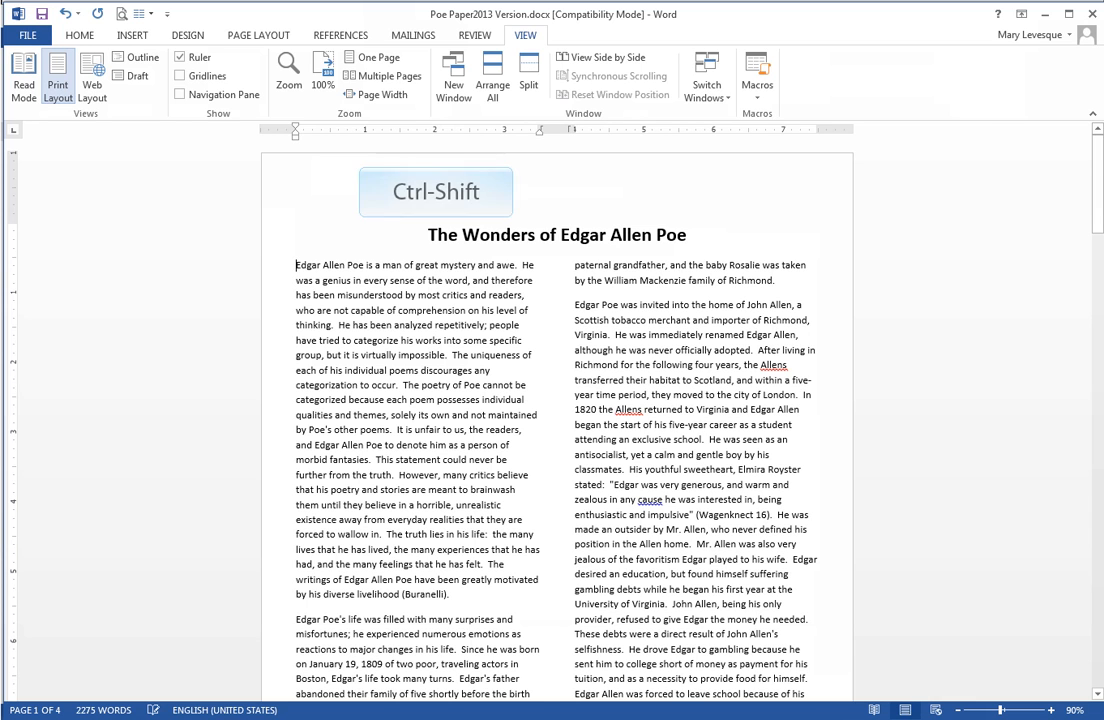
pyautogui.hotkey('ctrl', 'shift', 'End')
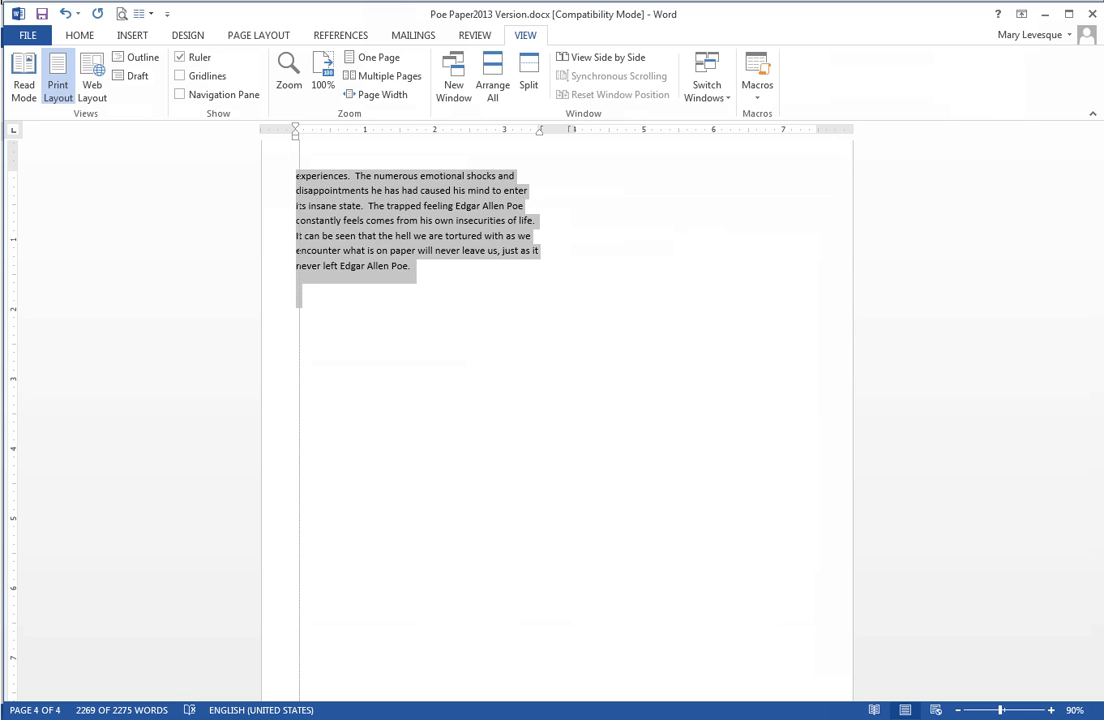
pyautogui.moveTo(296, 128); pyautogui.dragTo(318, 127)
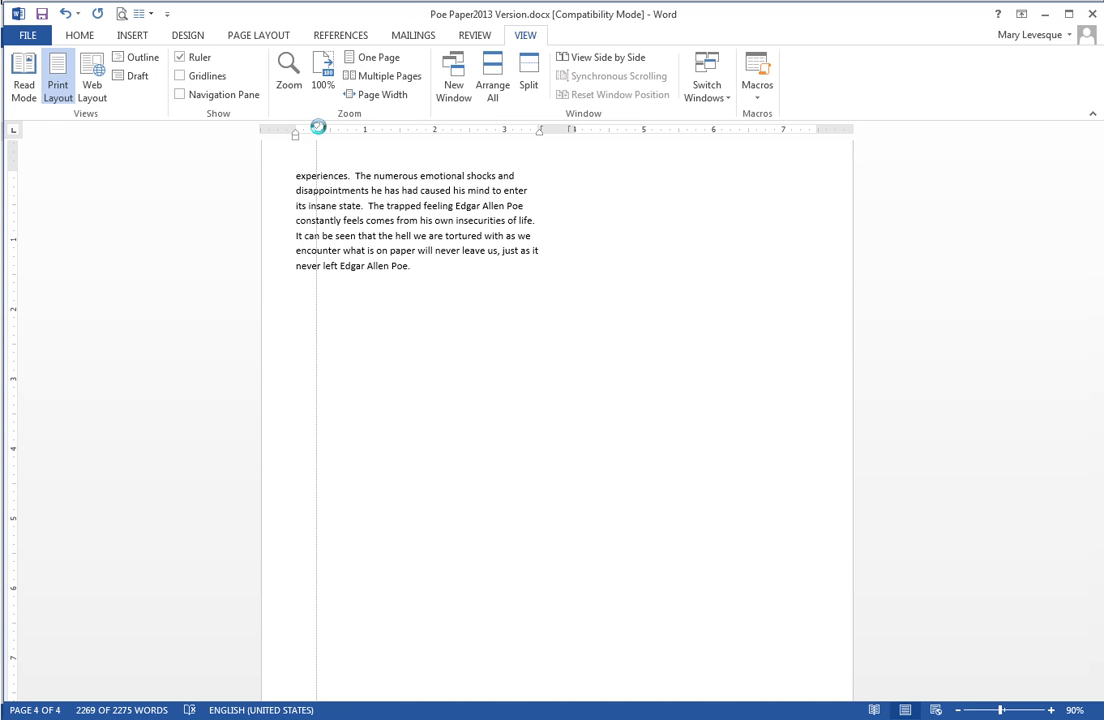
pyautogui.moveTo(318, 127); pyautogui.dragTo(316, 128)
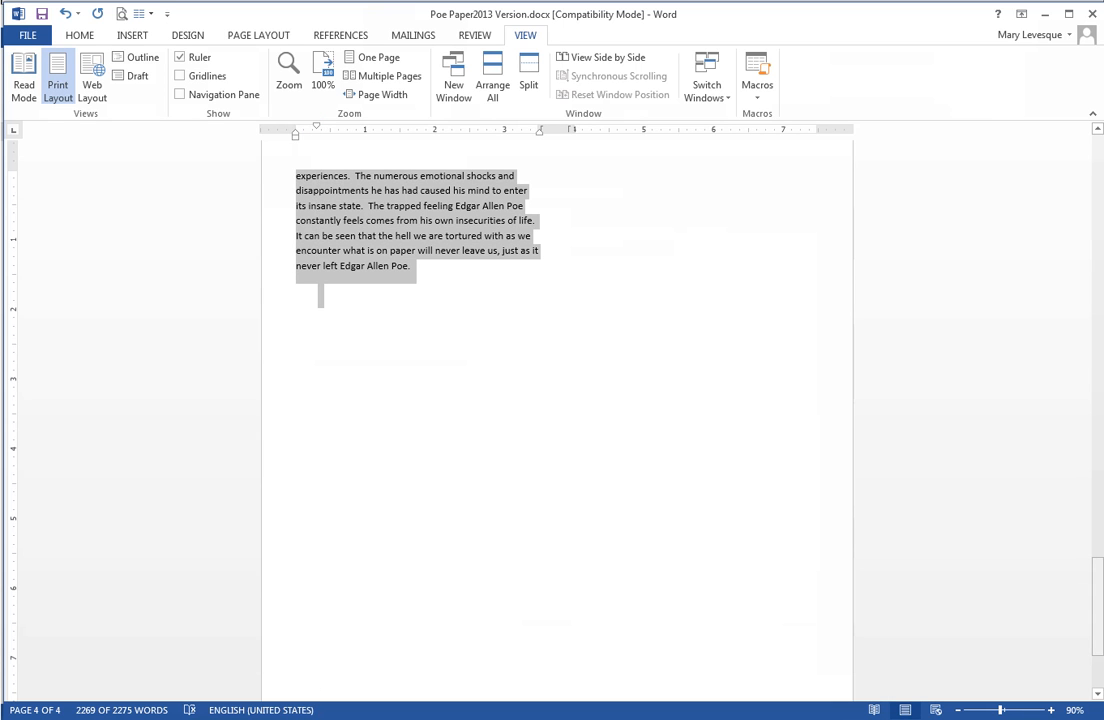
pyautogui.moveTo(1099, 603); pyautogui.dragTo(1099, 185)
pyautogui.click(597, 305)
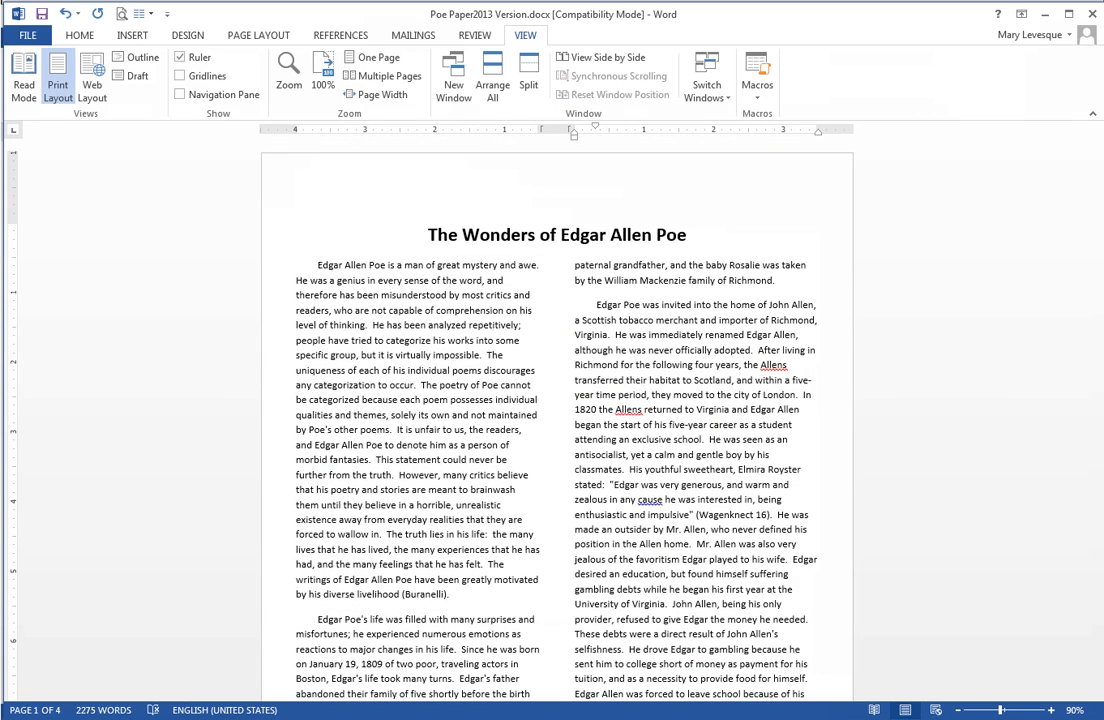